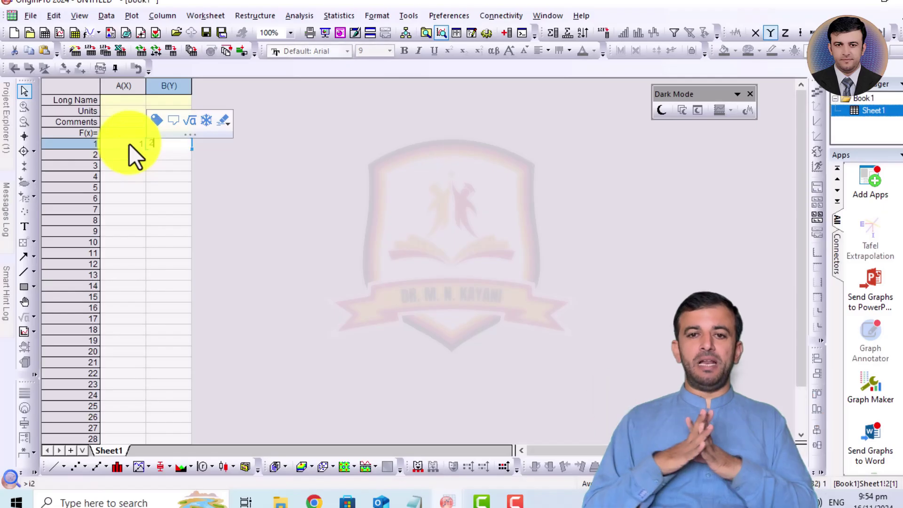
Enter consecutive numbers down column A(X) of the worksheet, including 4, 5, 6 and 7 in rows 4 to 7
key("Return")
key("Down")
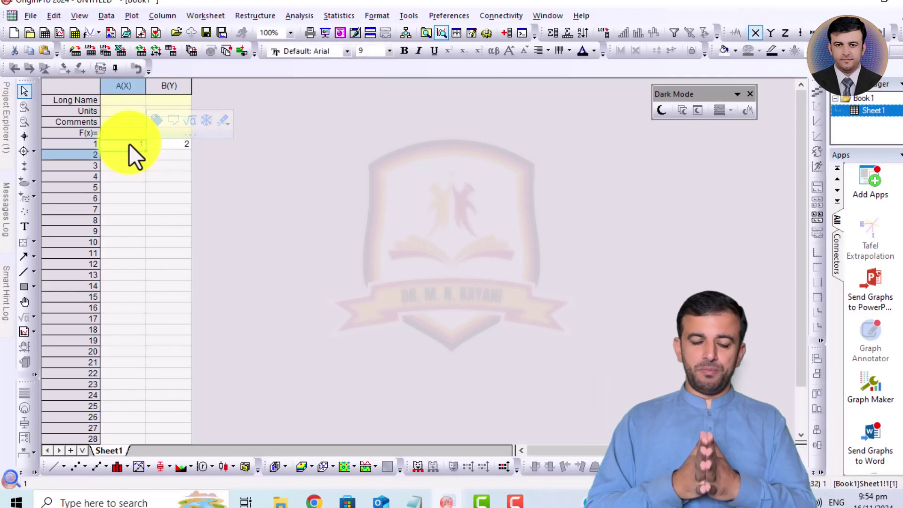
type("3")
key("Down")
type("4")
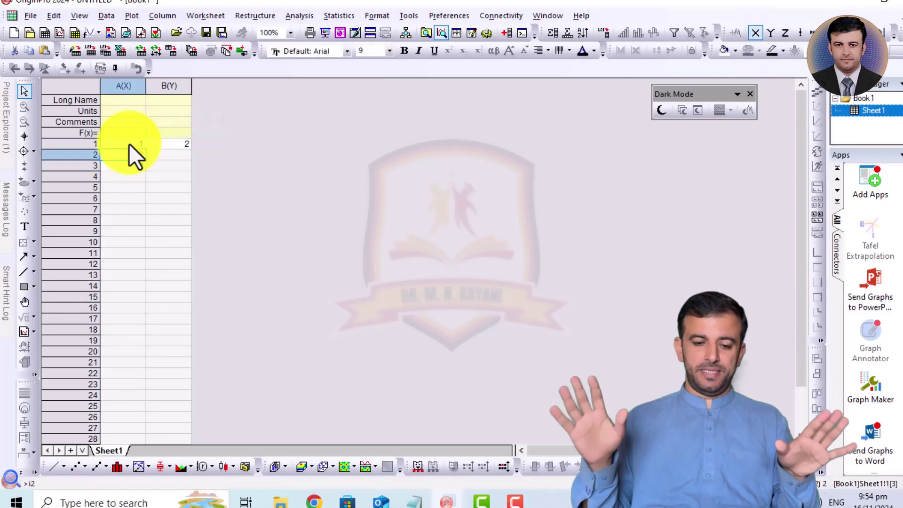
key("Down")
type("4")
key("Return")
type("5")
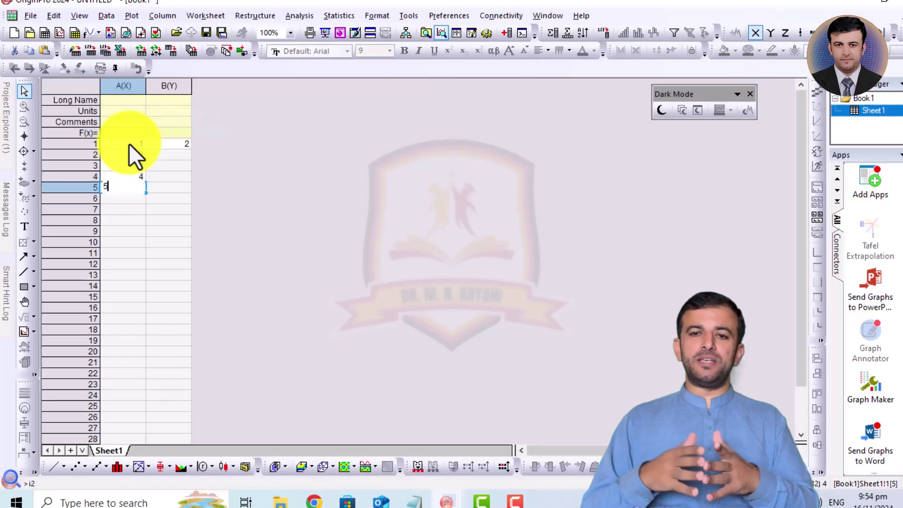
key("Return")
type("6")
key("Return")
type("7")
key("Return")
type("8 9")
key("Return")
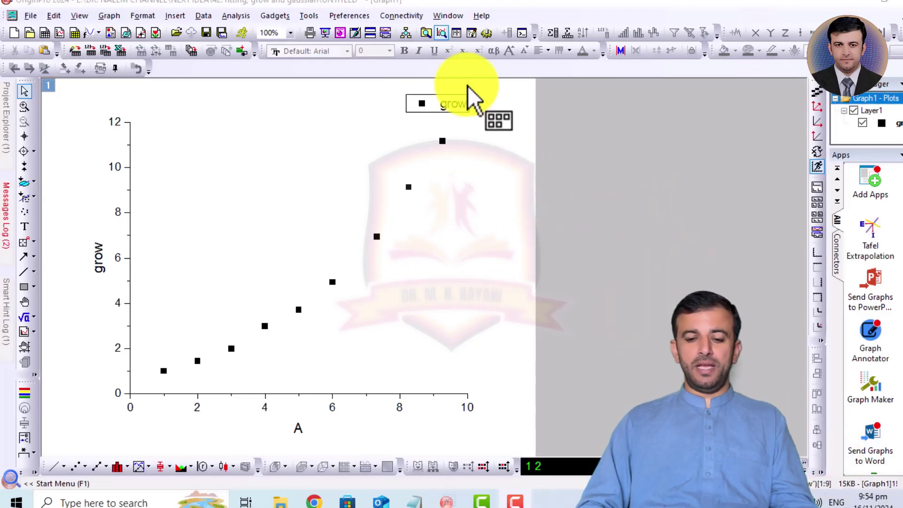
Move the grow legend off the graph page into the empty gray area beside it
left_click(466, 111)
left_click_drag(465, 110, 667, 171)
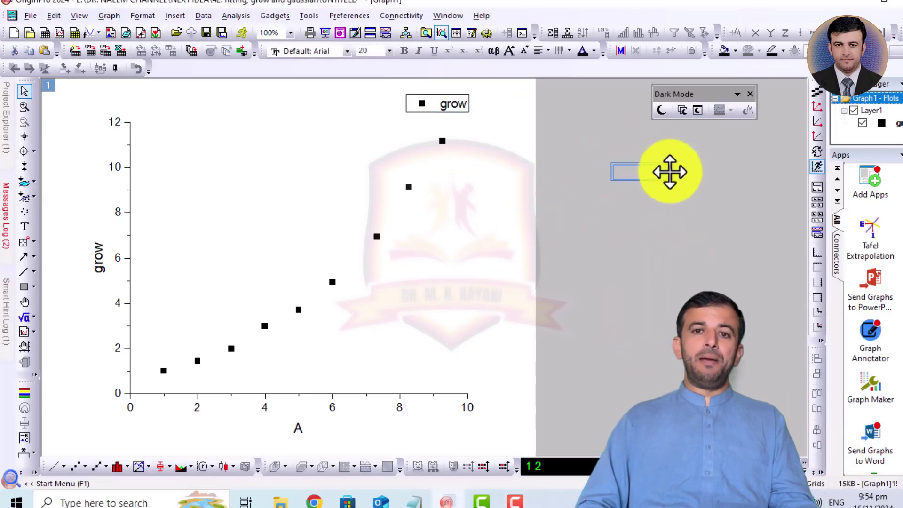
left_click(641, 302)
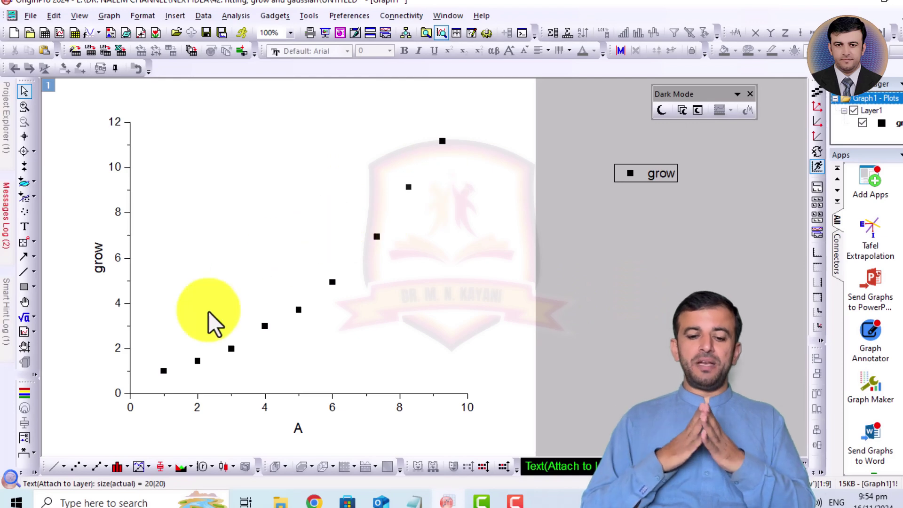
Change the grow scatter points' symbol to a solid pentagon and set its size to 15
left_click(229, 348)
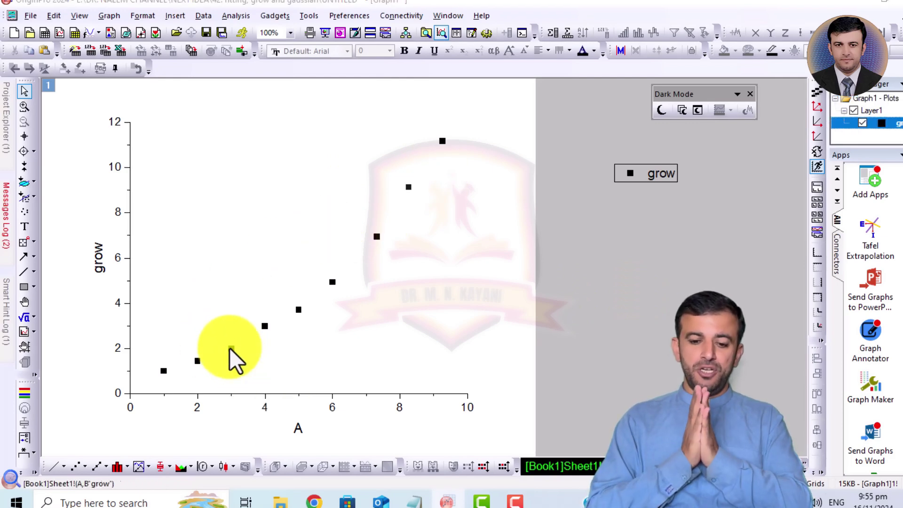
double_click(230, 348)
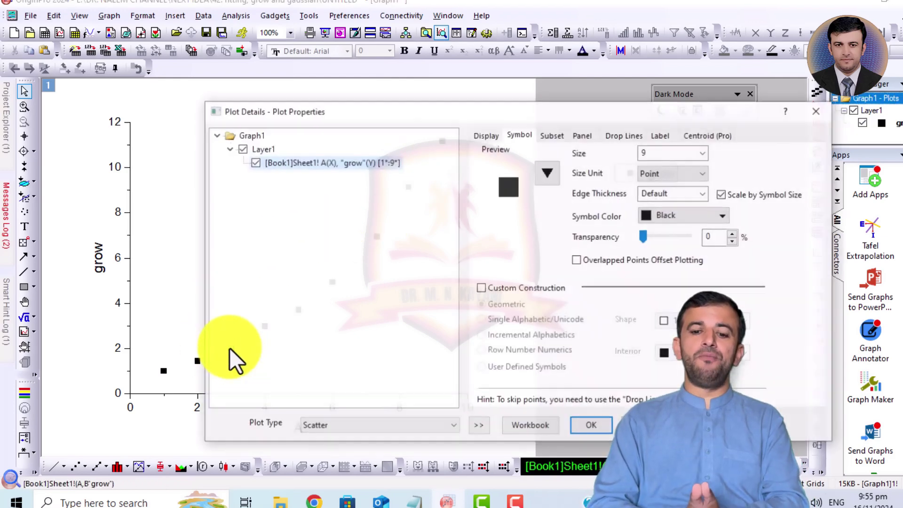
left_click(545, 173)
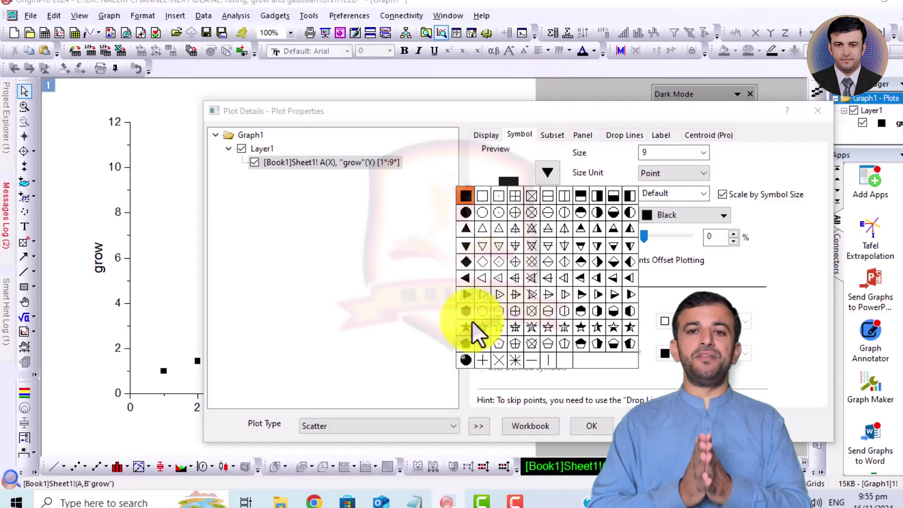
left_click(467, 347)
left_click(701, 153)
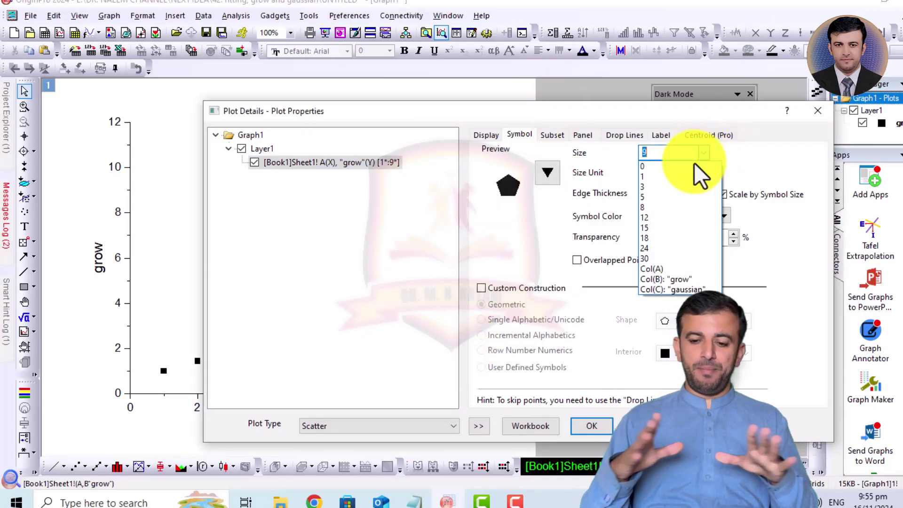
left_click(654, 227)
Set the symbol color of the grow scatter points to Wine and apply the plot properties
left_click(655, 217)
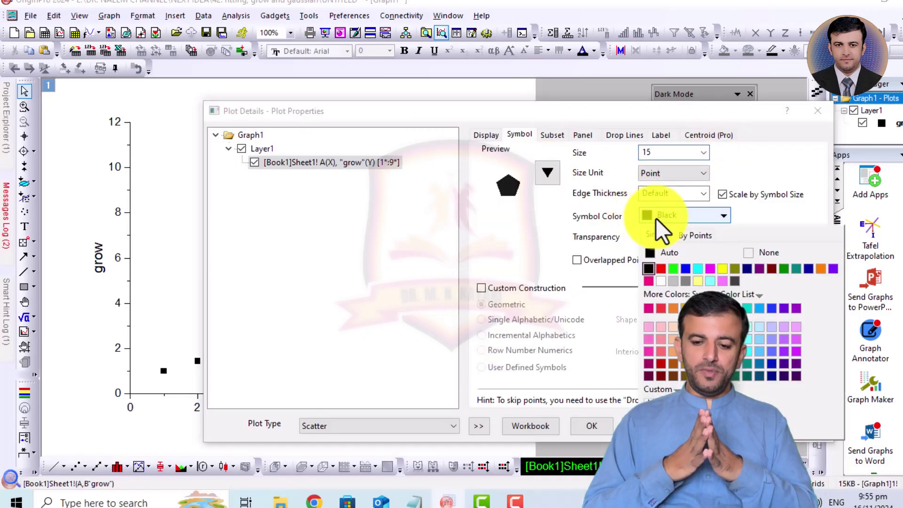
left_click(747, 271)
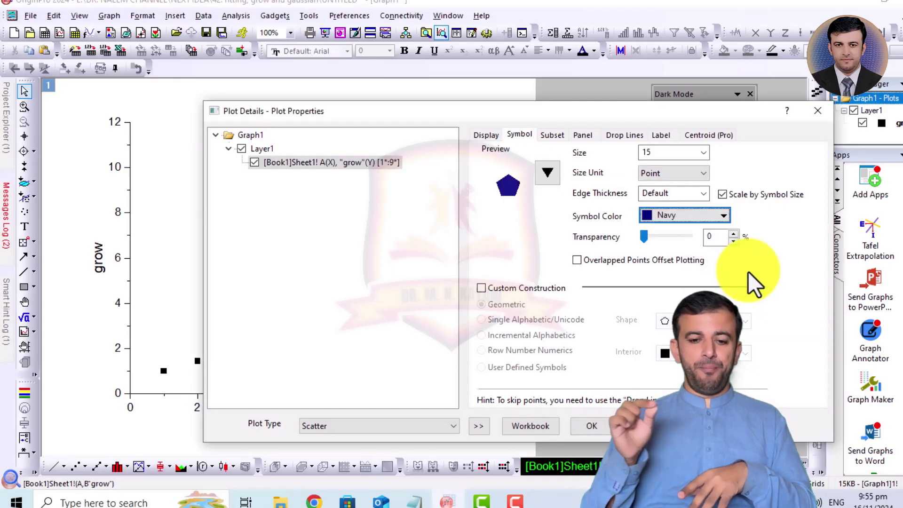
left_click(694, 216)
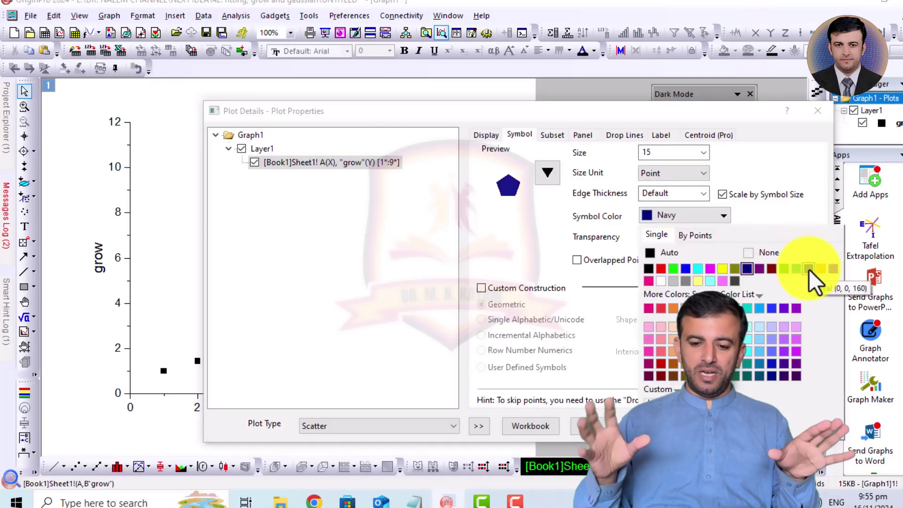
left_click(774, 268)
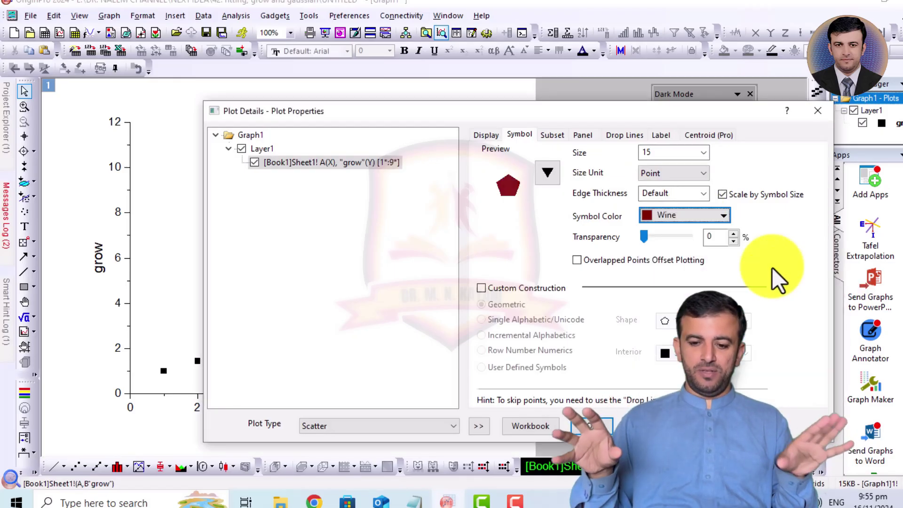
left_click(599, 425)
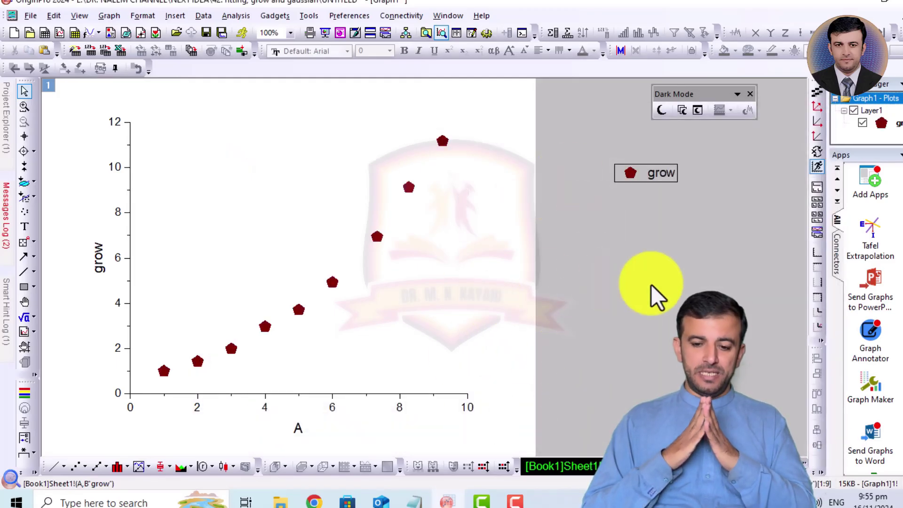
left_click(244, 15)
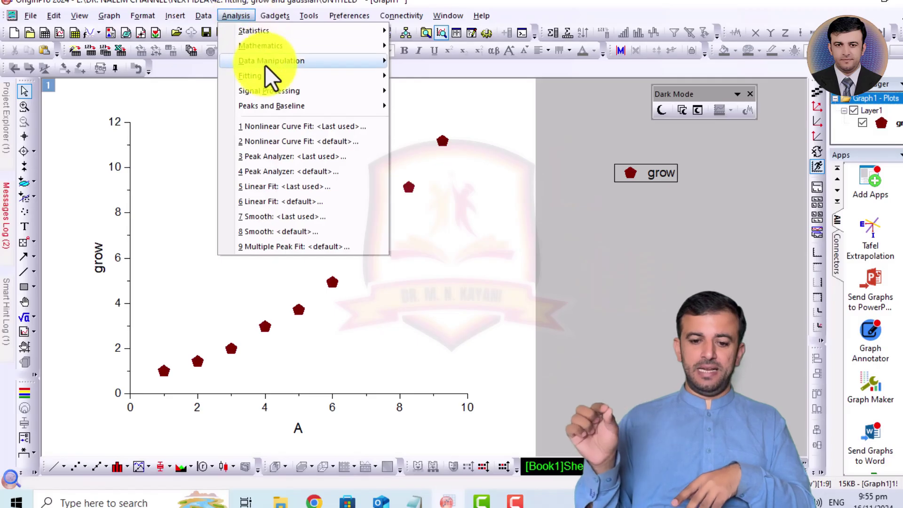
mouse_move(269, 76)
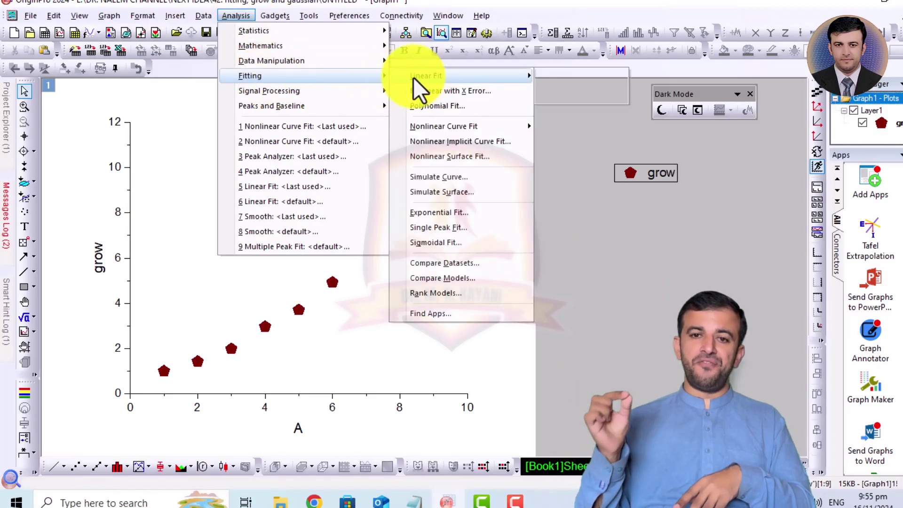
mouse_move(448, 130)
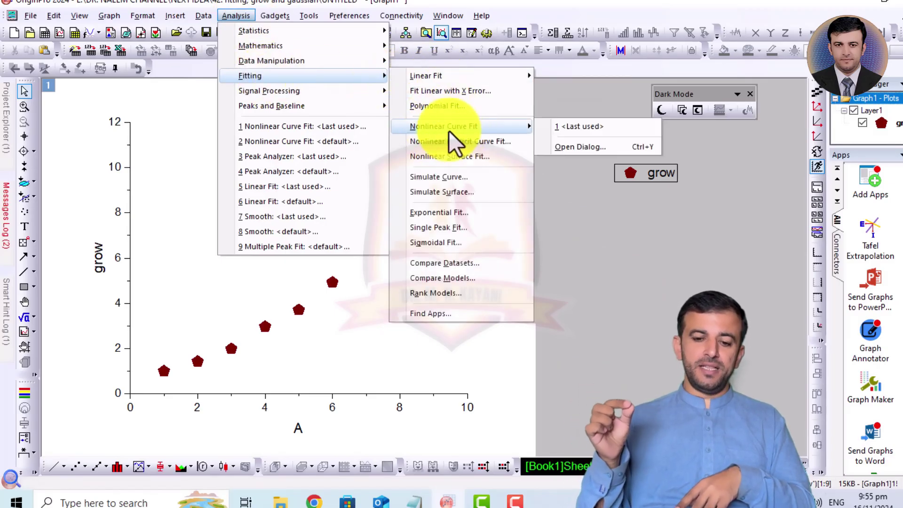
left_click(575, 146)
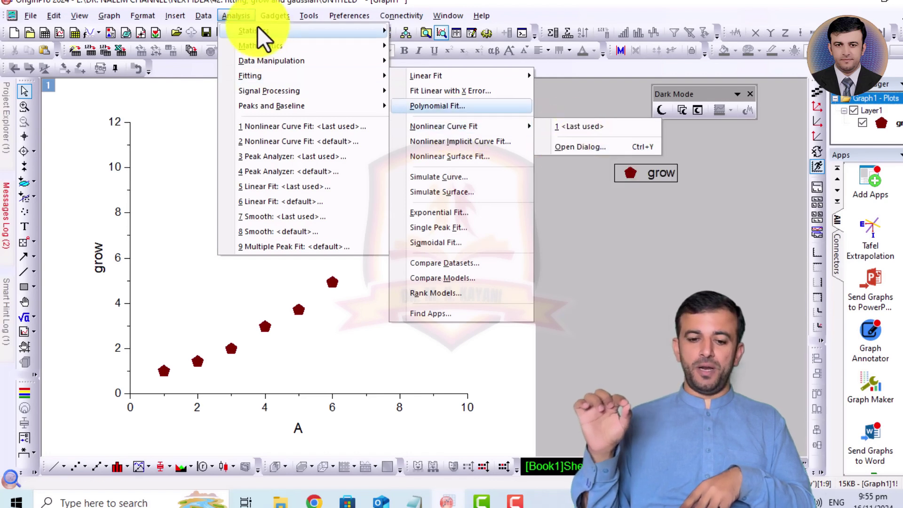
left_click(203, 15)
left_click(195, 88)
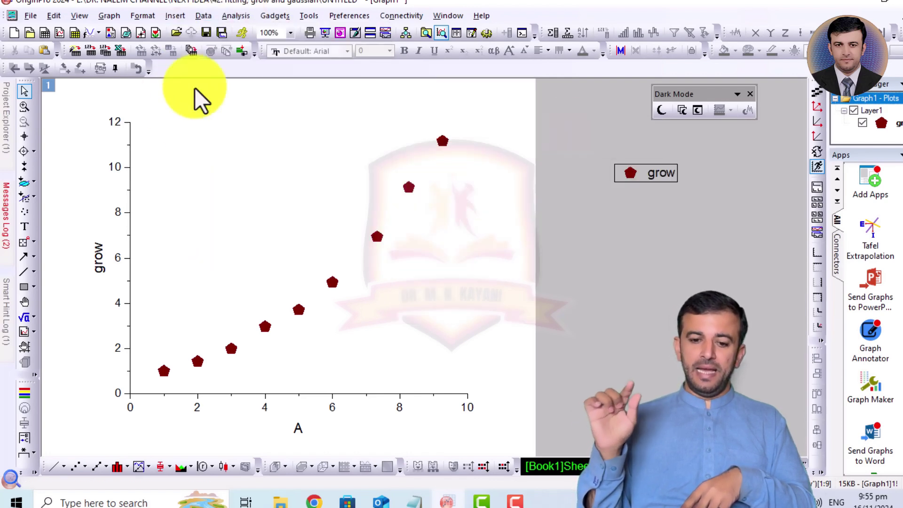
Start a nonlinear curve fit on the grow data and choose ExpGrow2 from Origin Basic Functions, keeping the fit dialog clear of the plot
left_click(244, 20)
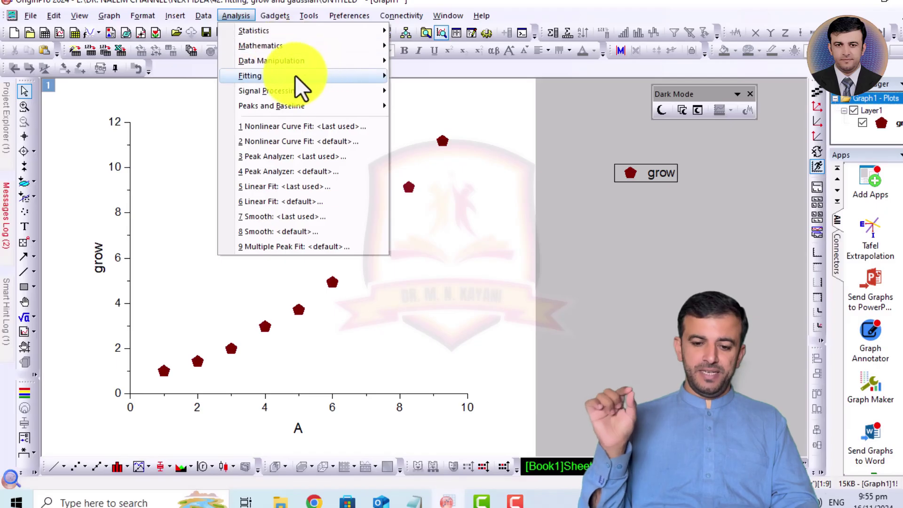
mouse_move(296, 76)
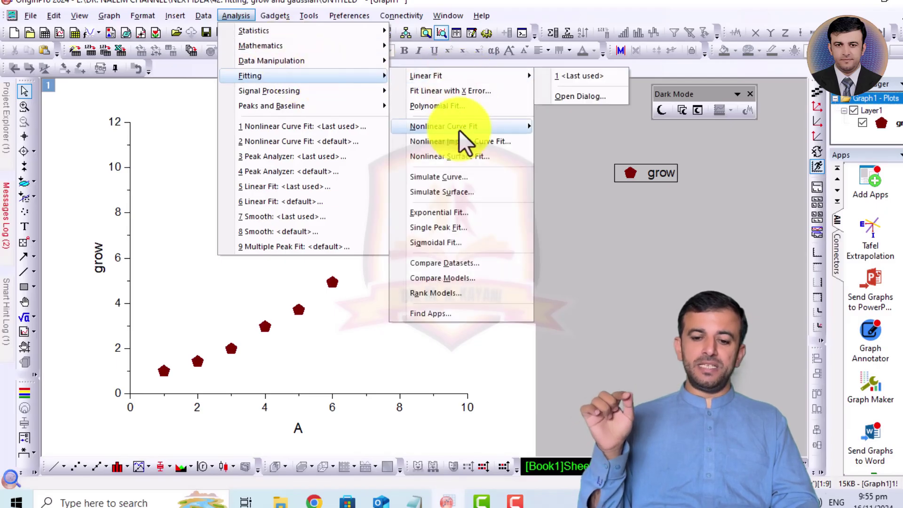
mouse_move(456, 126)
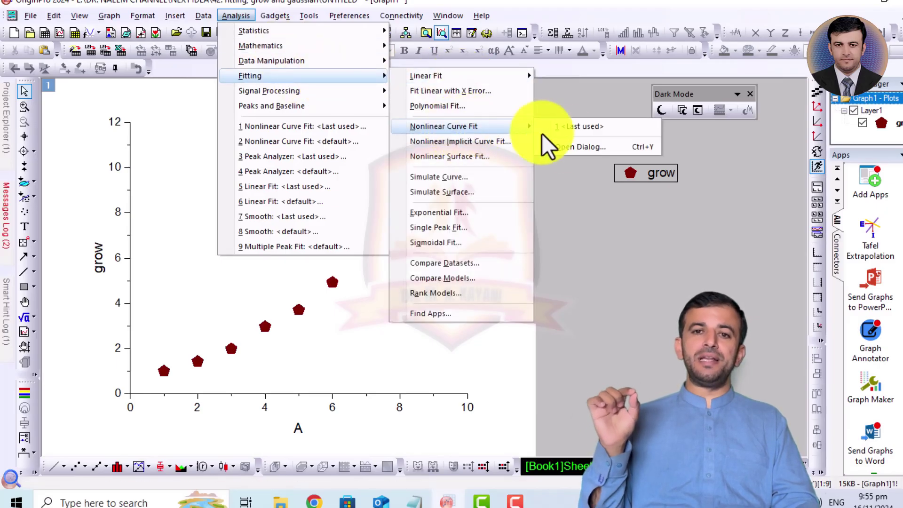
left_click(566, 145)
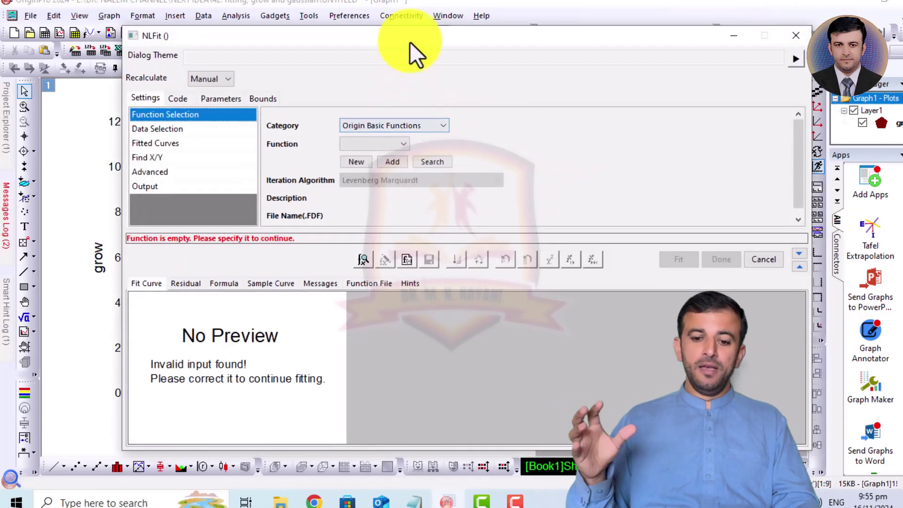
left_click_drag(410, 41, 750, 18)
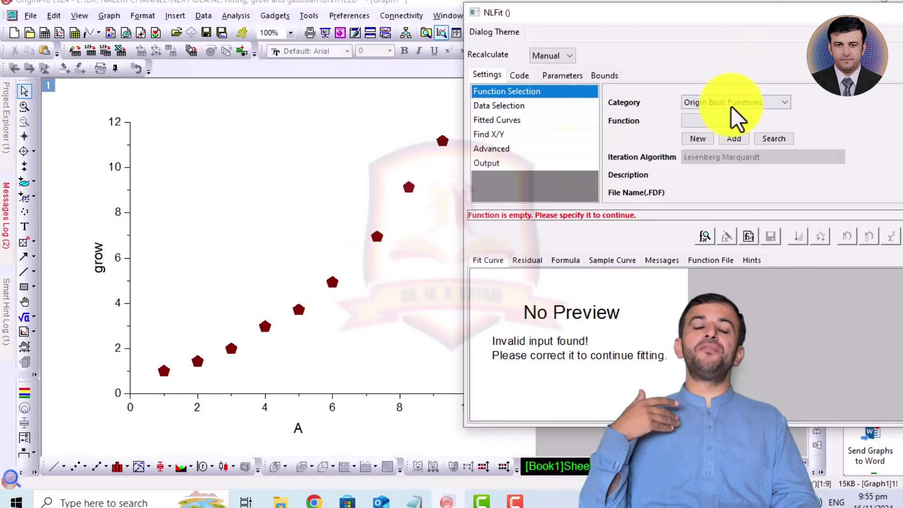
left_click(716, 121)
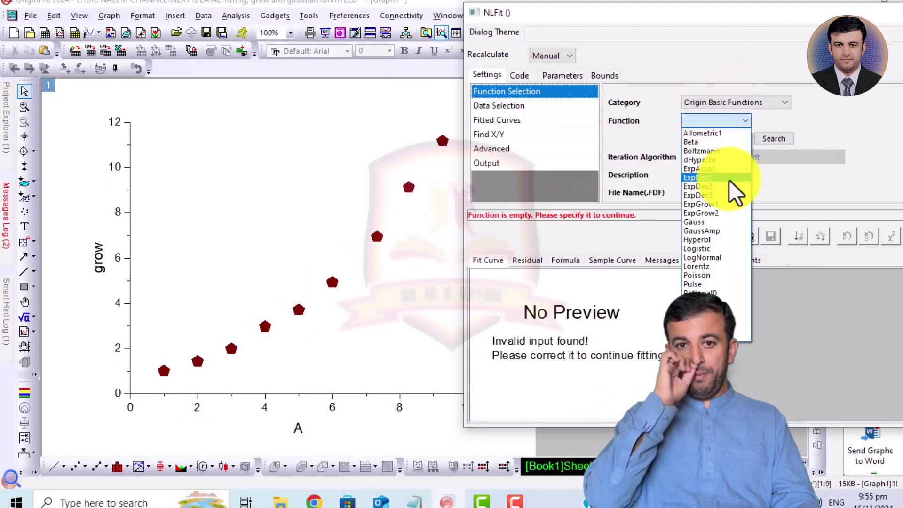
left_click(712, 211)
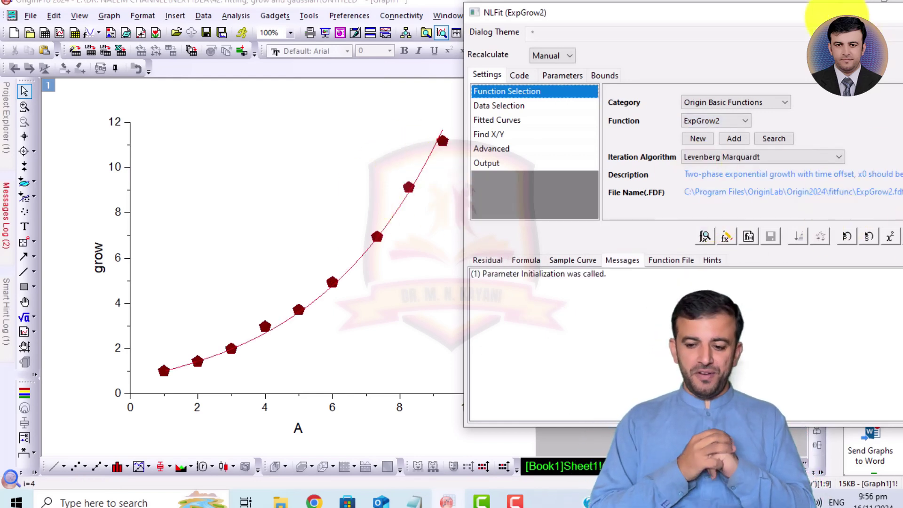
Run five single iterations of the ExpGrow2 fit, checking the COD(R^2) value in the messages
left_click_drag(837, 11, 782, 4)
left_click(856, 228)
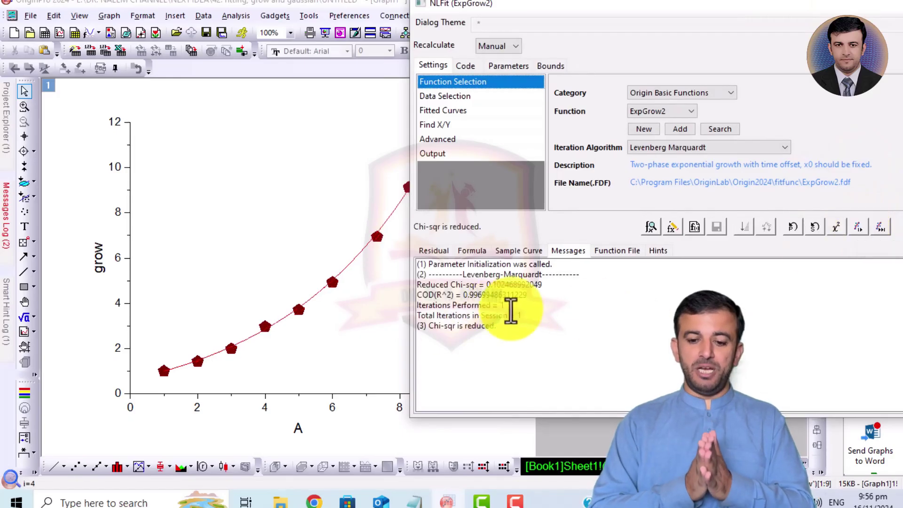
mouse_move(468, 296)
left_mouse_down()
mouse_move(515, 298)
mouse_move(485, 301)
left_mouse_up()
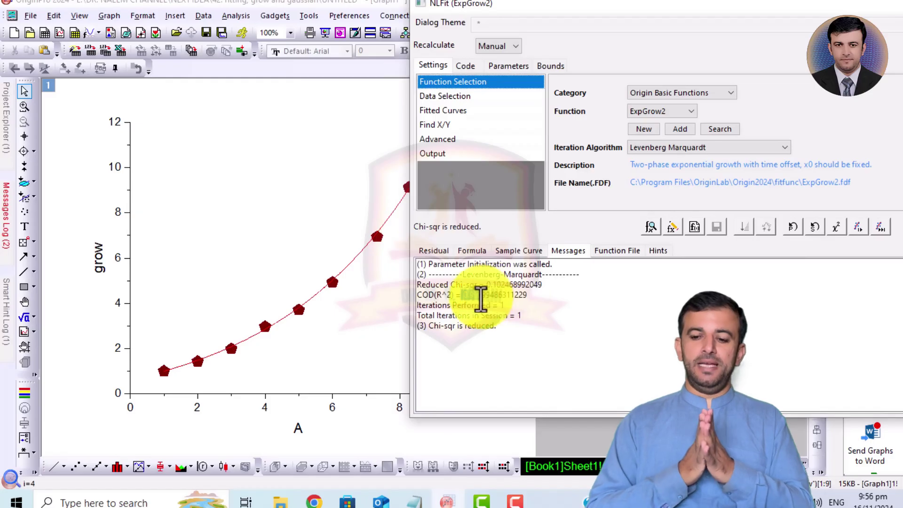
left_click(858, 224)
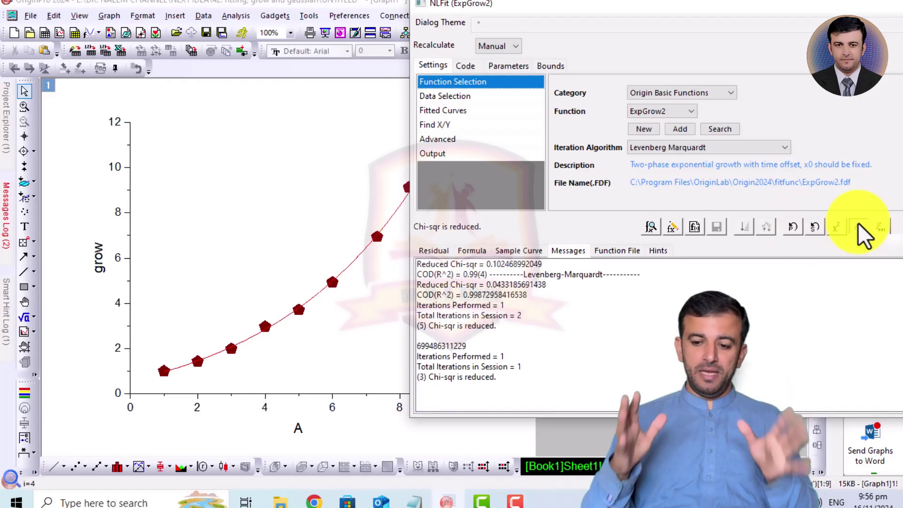
left_click(857, 223)
left_click(858, 224)
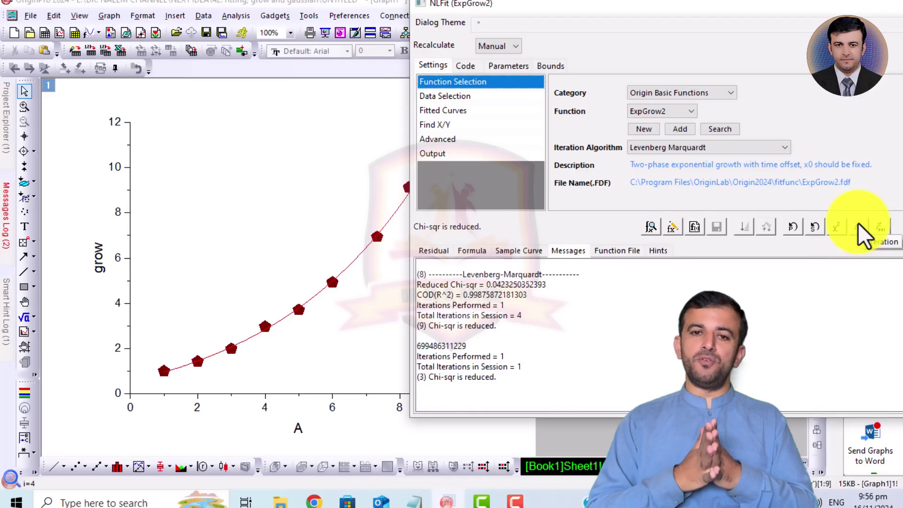
left_click(857, 224)
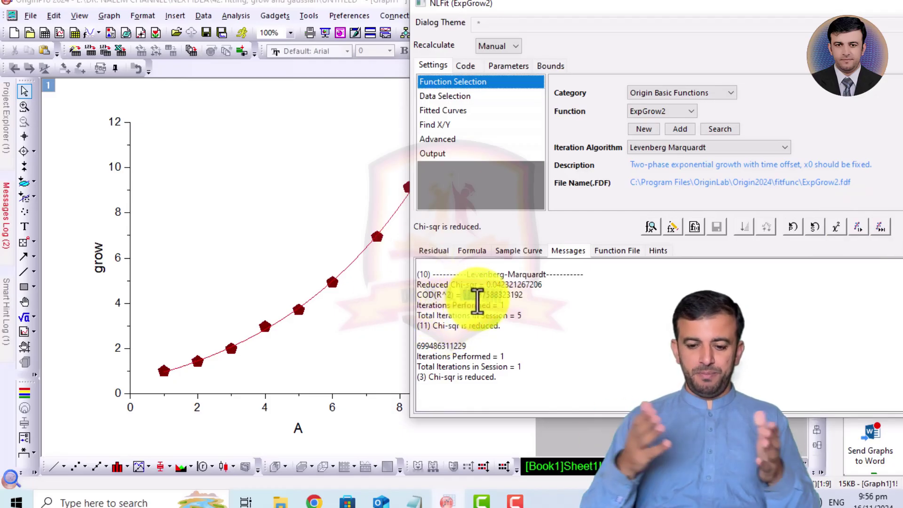
left_click_drag(480, 301, 482, 295)
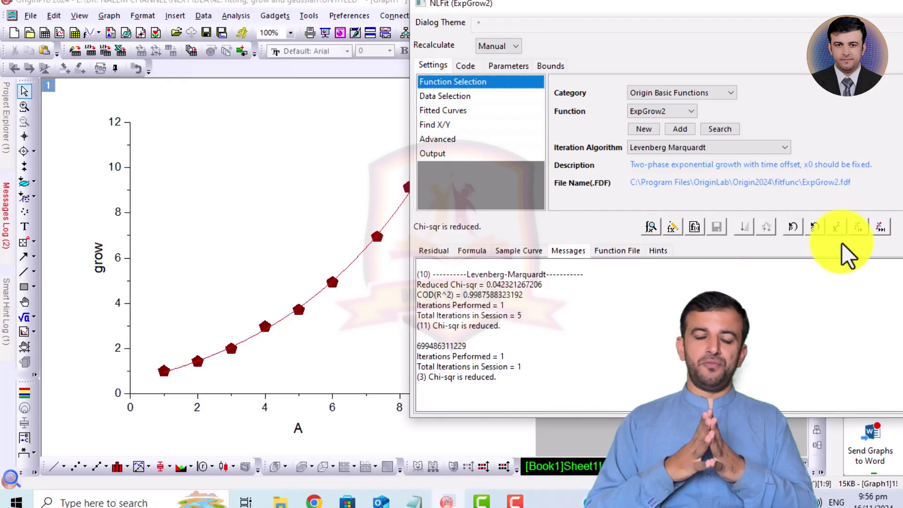
Run the ExpGrow2 fit until it converges and shift the fit dialog so its confirmation controls are in view
left_click(880, 227)
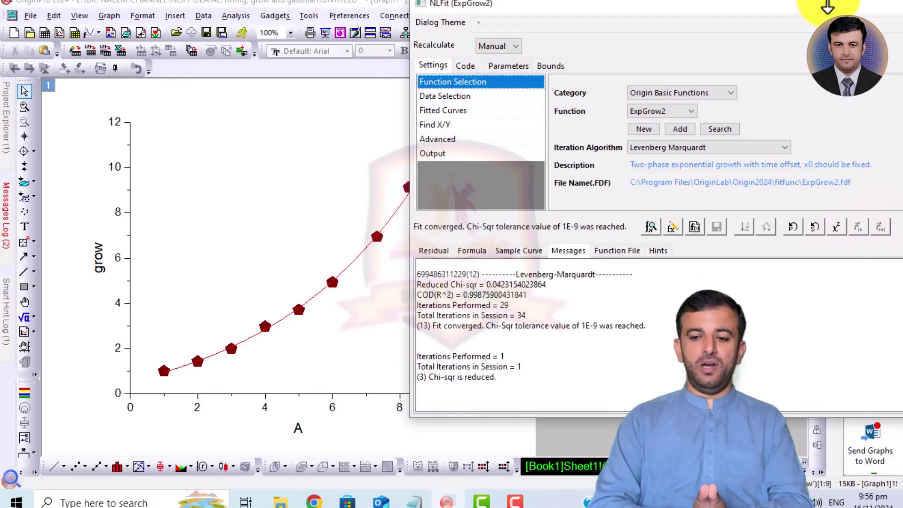
left_click_drag(822, 4, 733, 9)
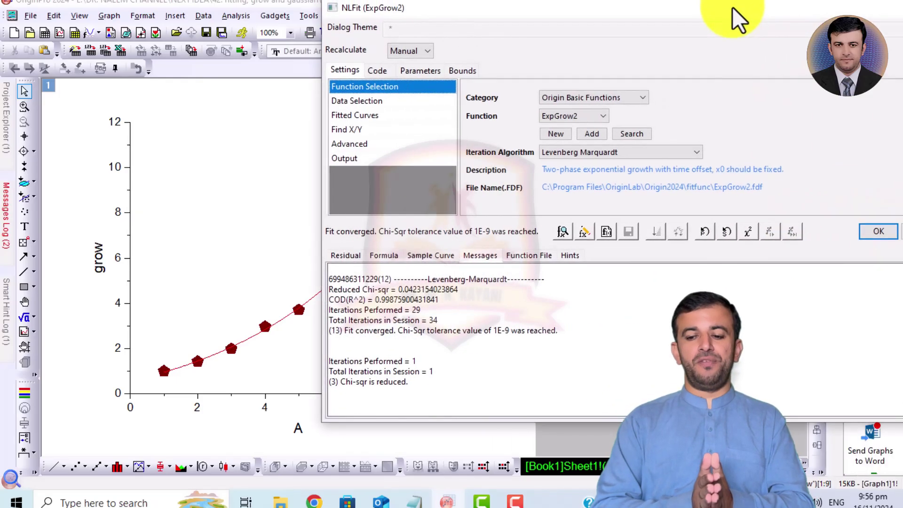
Accept the ExpGrow2 fit, then enlarge the results table and move it off the plot into the gray area beside the page
left_click(876, 233)
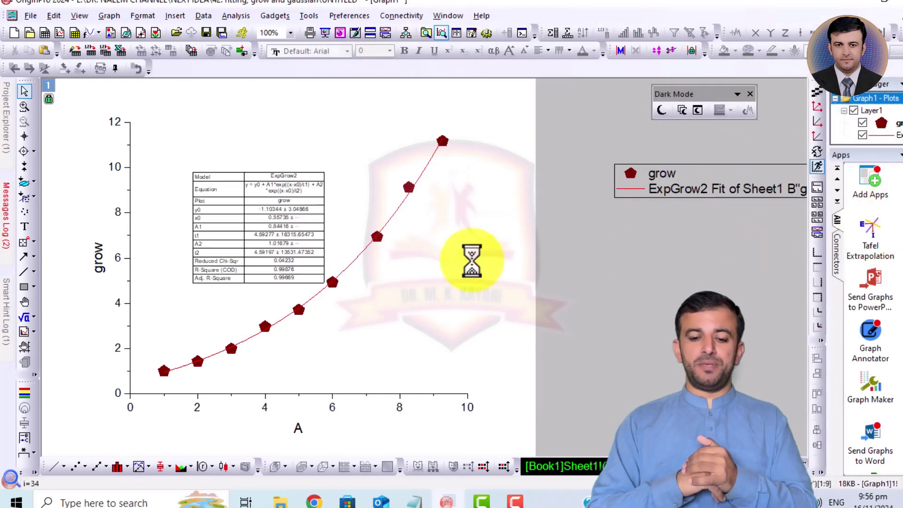
left_click(289, 231)
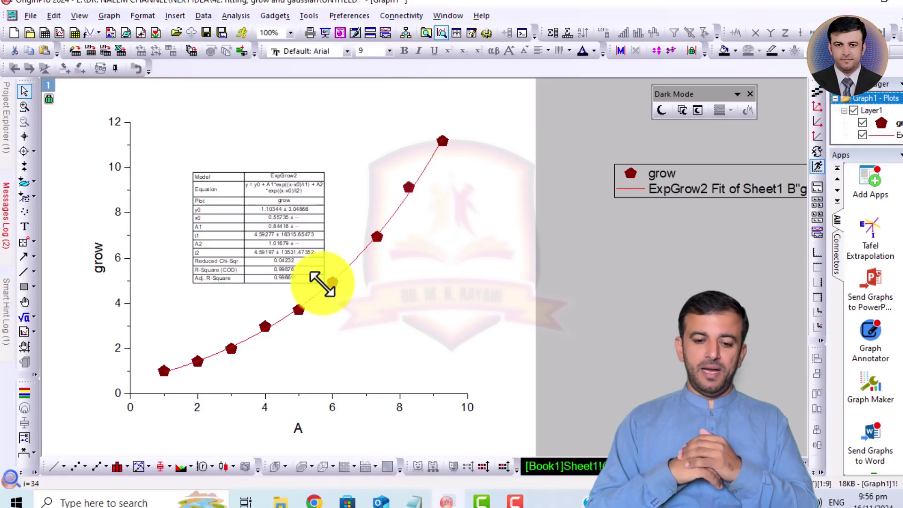
left_click_drag(323, 284, 492, 351)
left_click_drag(399, 292, 710, 301)
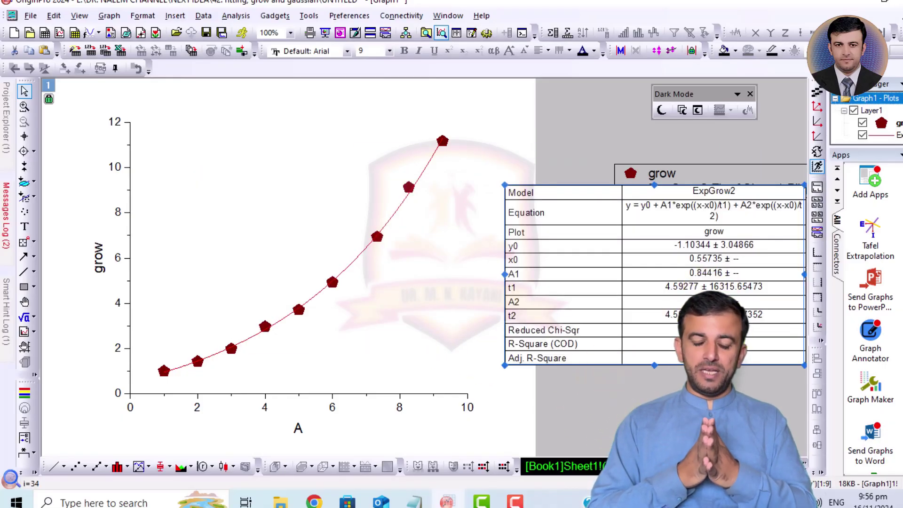
left_click(679, 375)
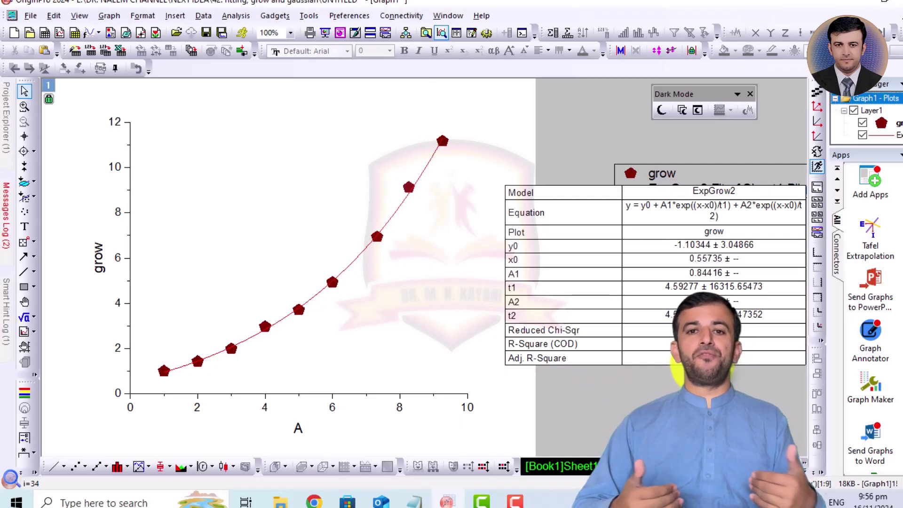
left_click(663, 296)
left_click_drag(659, 278, 718, 268)
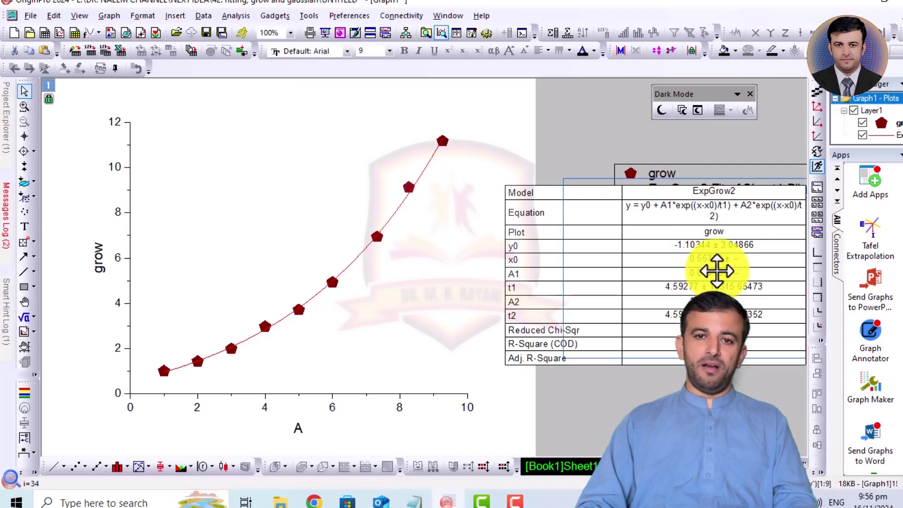
left_click(637, 402)
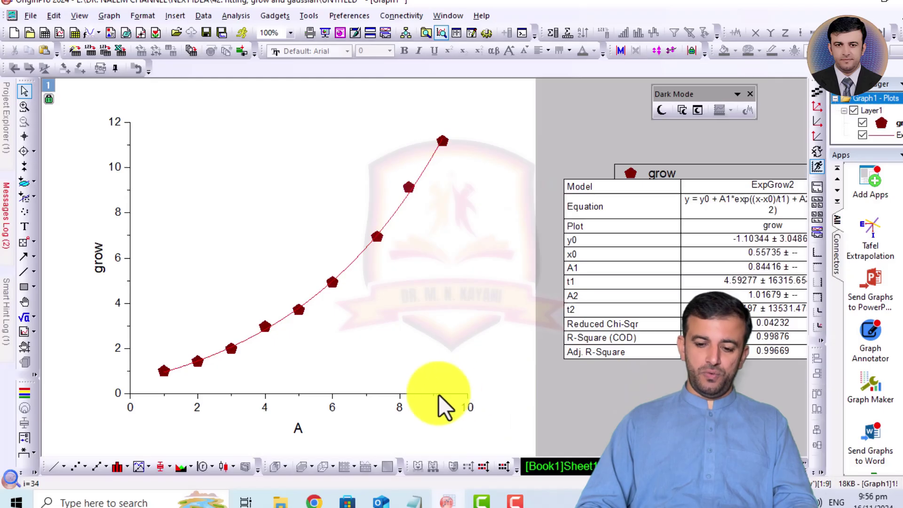
Make the X-axis tick labels bold and increase their font size to 26
left_click(398, 409)
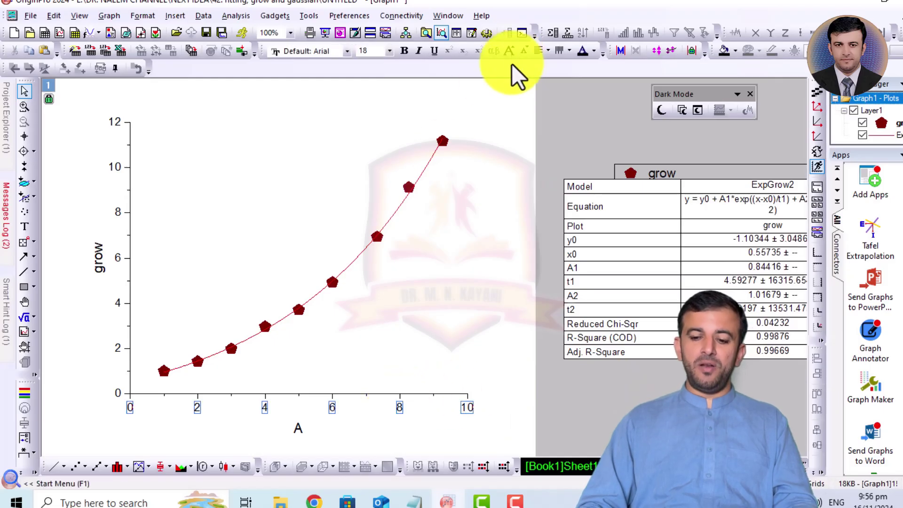
left_click(507, 51)
left_click(507, 50)
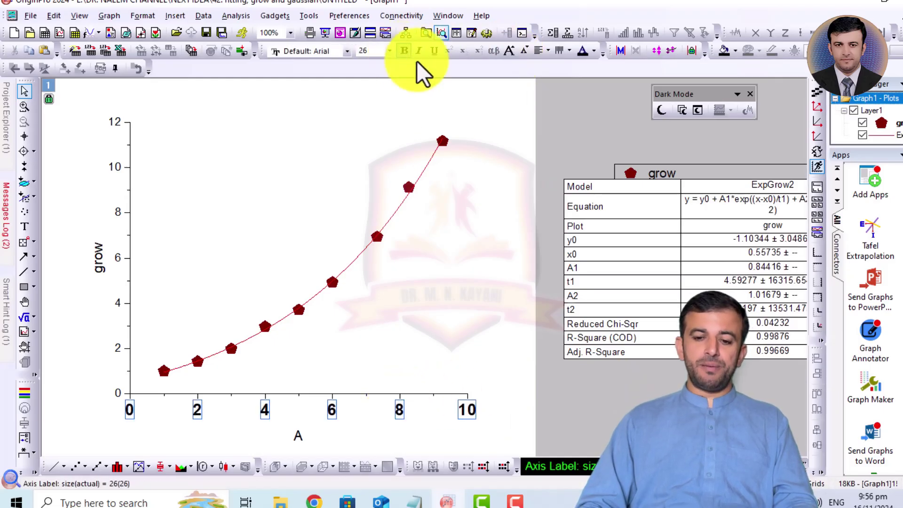
left_click(569, 109)
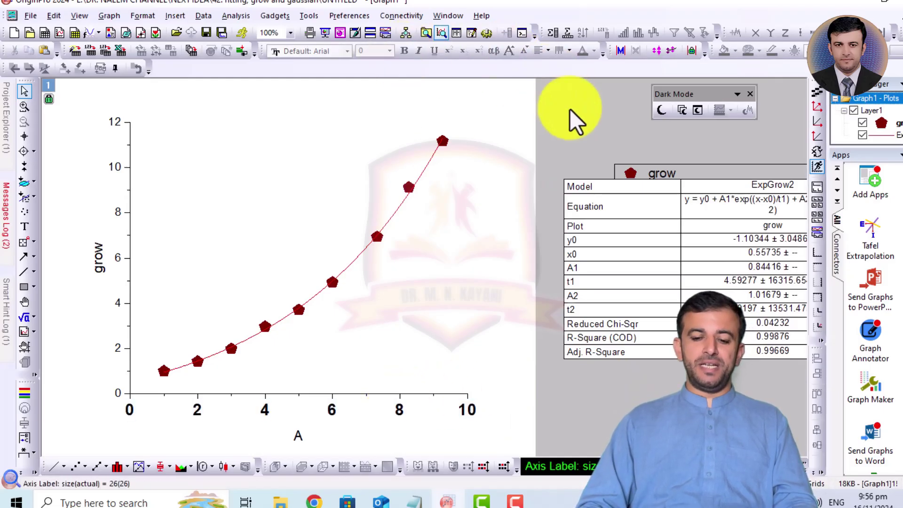
Increase the line width of the red ExpGrow2 fit curve and save the project
left_click(358, 255)
double_click(358, 253)
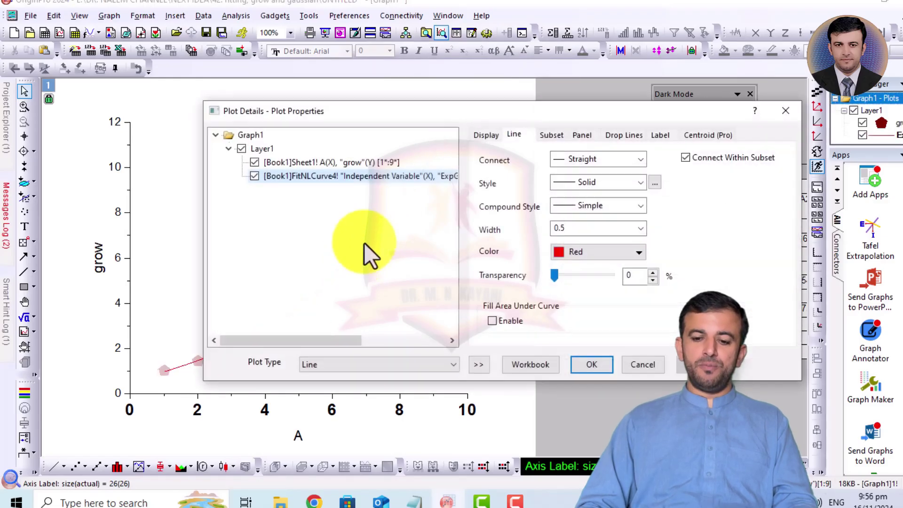
double_click(575, 228)
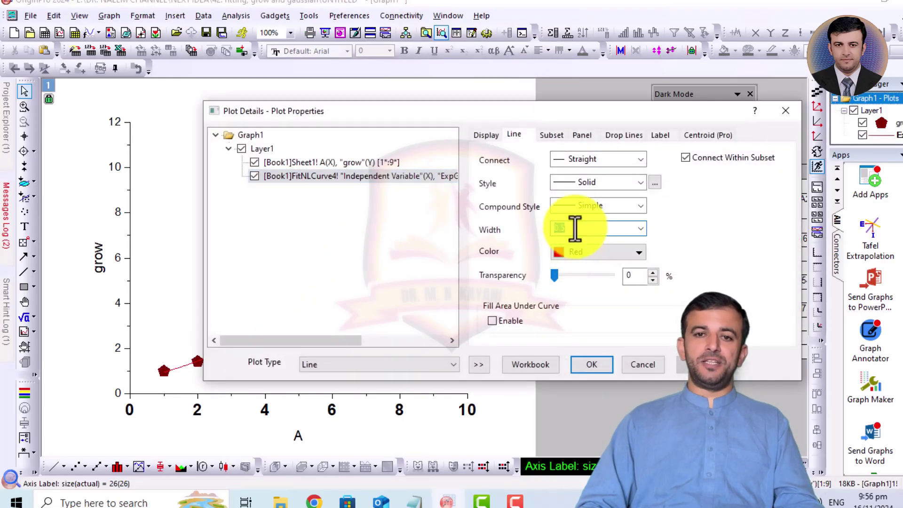
key("Return")
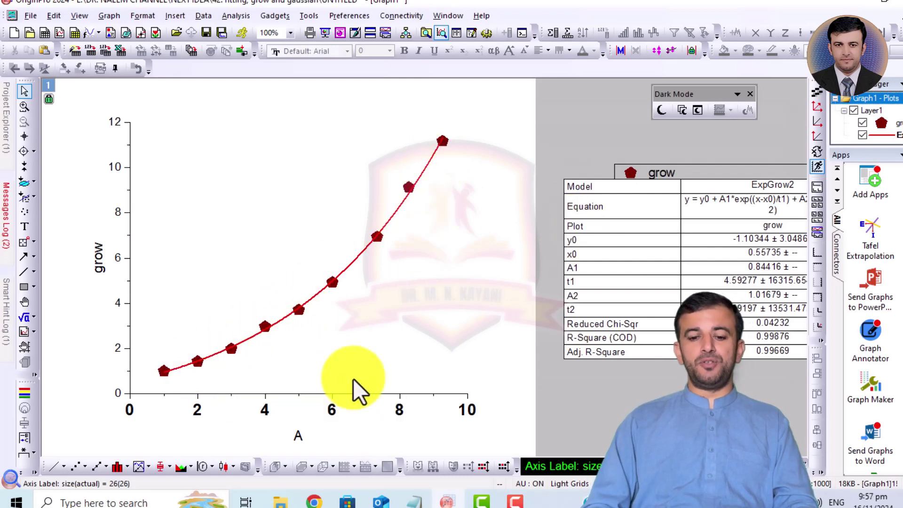
key("ctrl+s")
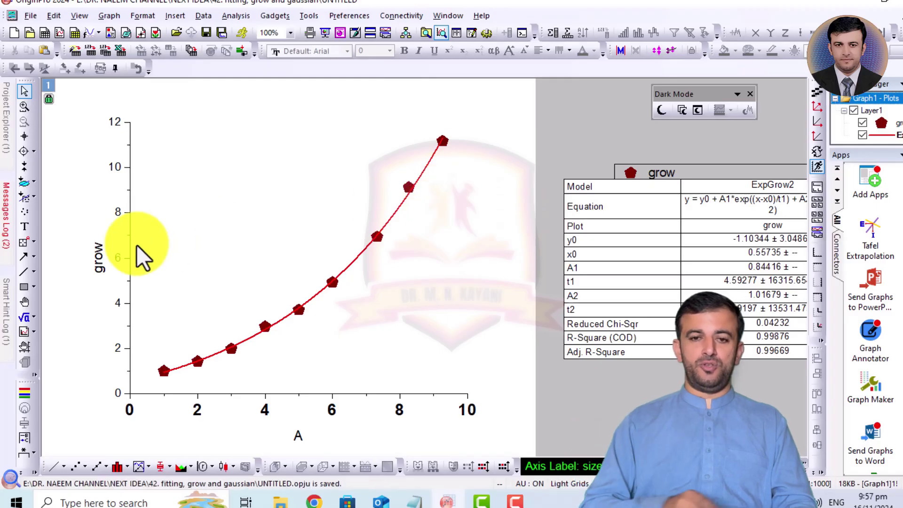
Make the Y-axis tick labels bold and enlarge them to match the X-axis labels
left_click(117, 258)
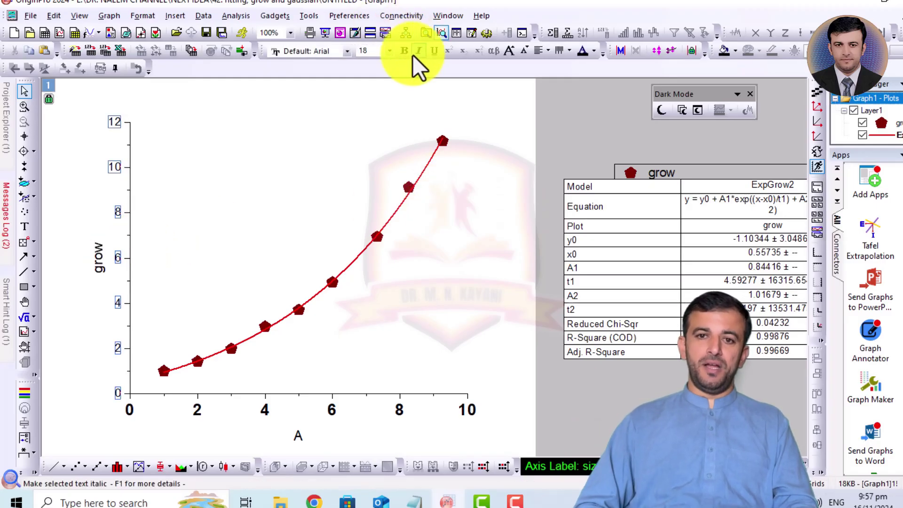
left_click(507, 51)
left_click(584, 133)
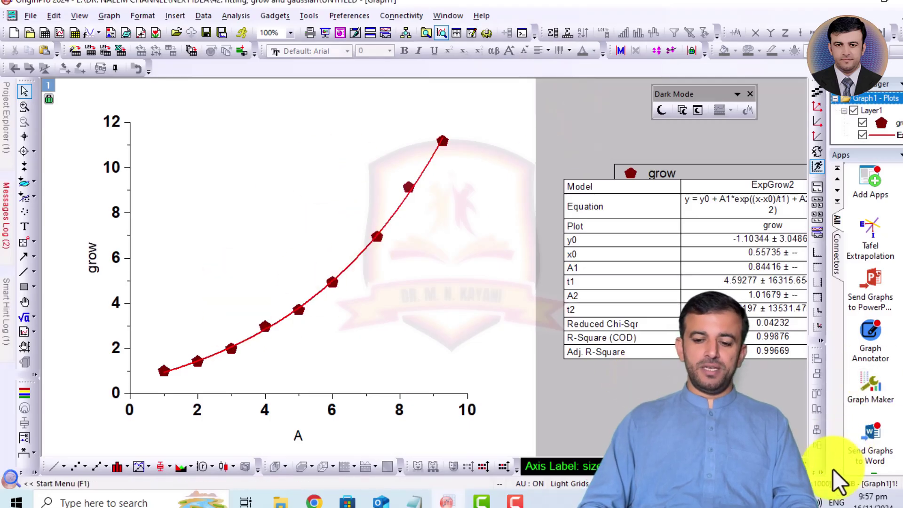
Switch to the gaussian scatter graph and move its legend off the page into the gray area beside the plot
key("ctrl+Tab")
left_click(506, 113)
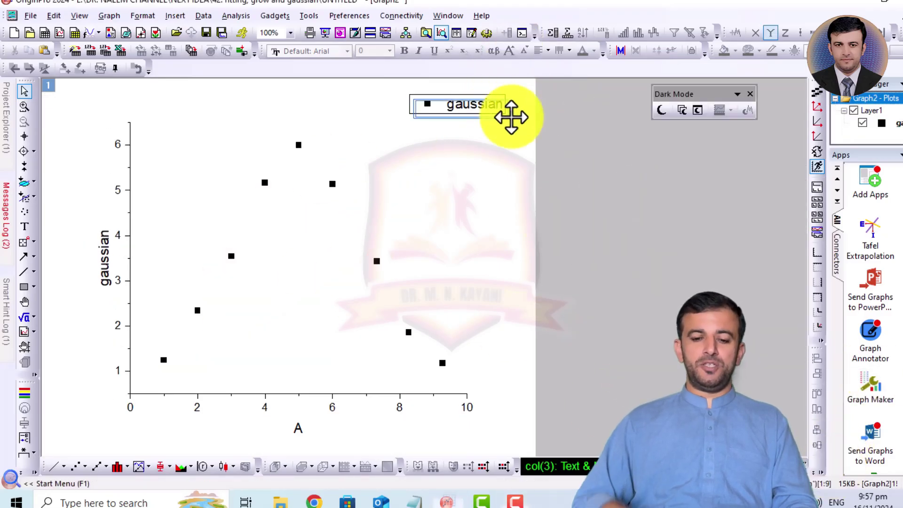
left_click_drag(508, 114, 703, 198)
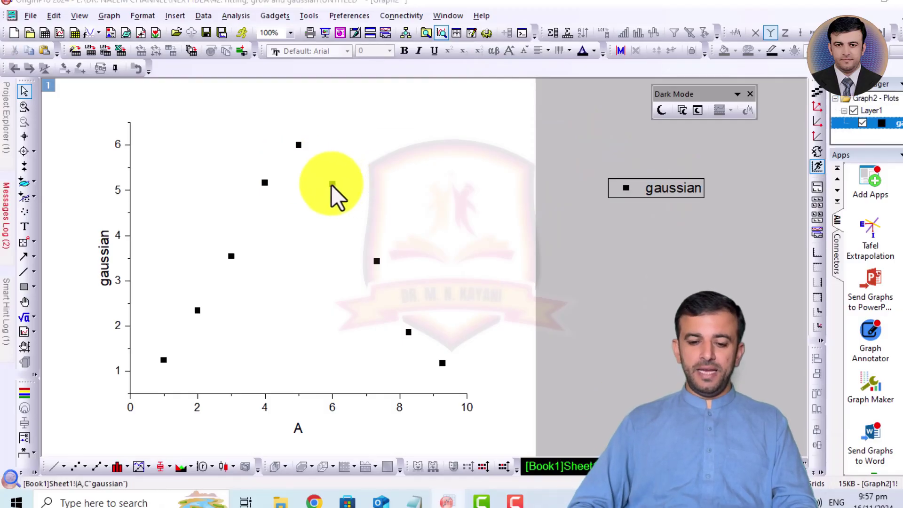
Change the gaussian scatter symbols to solid pentagons with size 12 and color Olive, and apply the plot properties
double_click(331, 181)
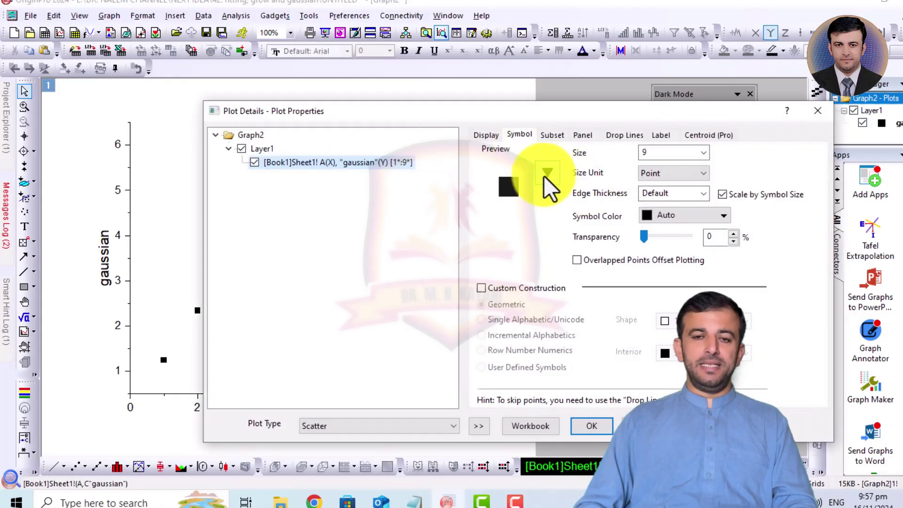
left_click(547, 173)
left_click(466, 343)
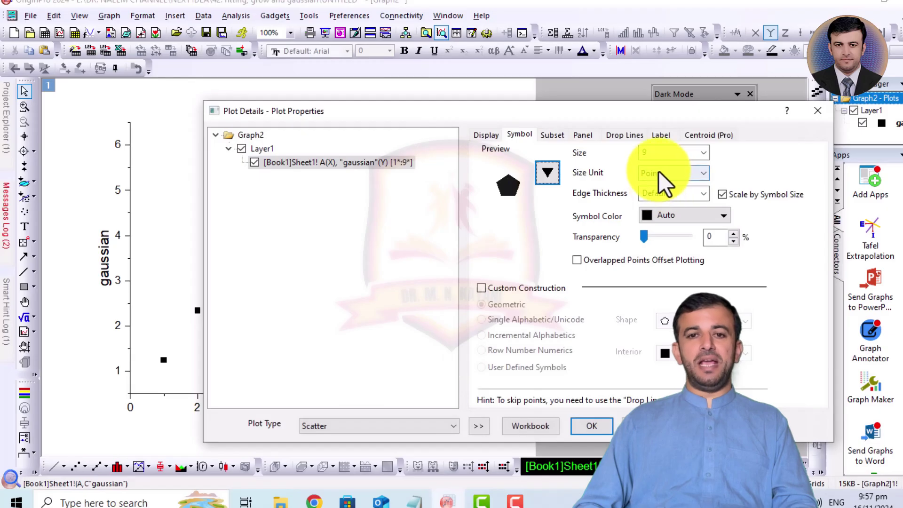
left_click(702, 154)
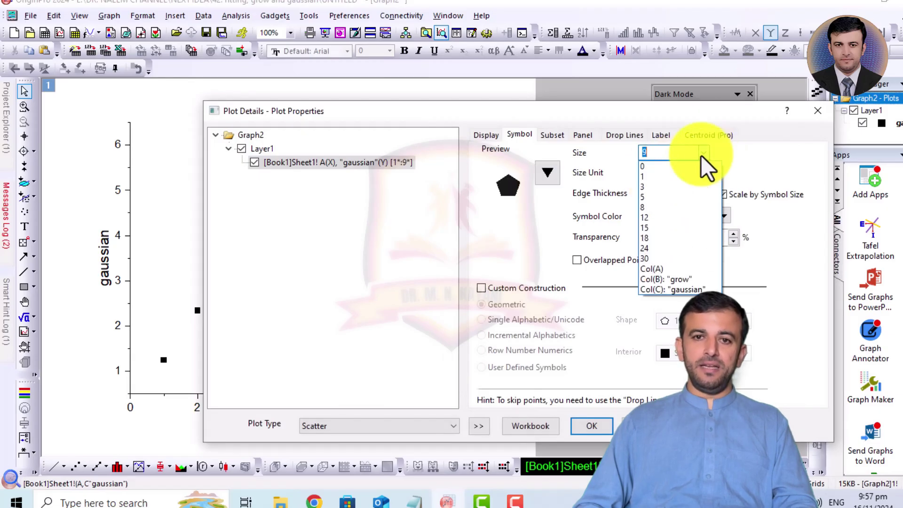
left_click(657, 215)
left_click(659, 217)
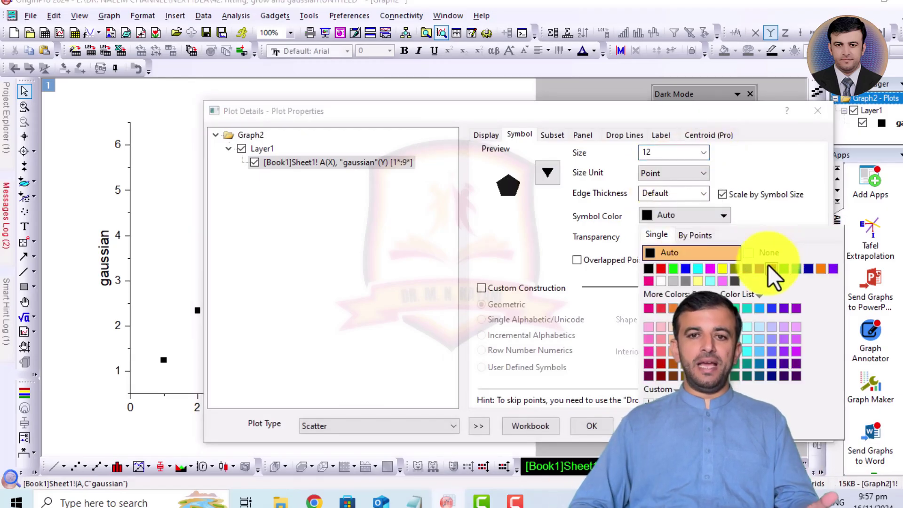
left_click(783, 269)
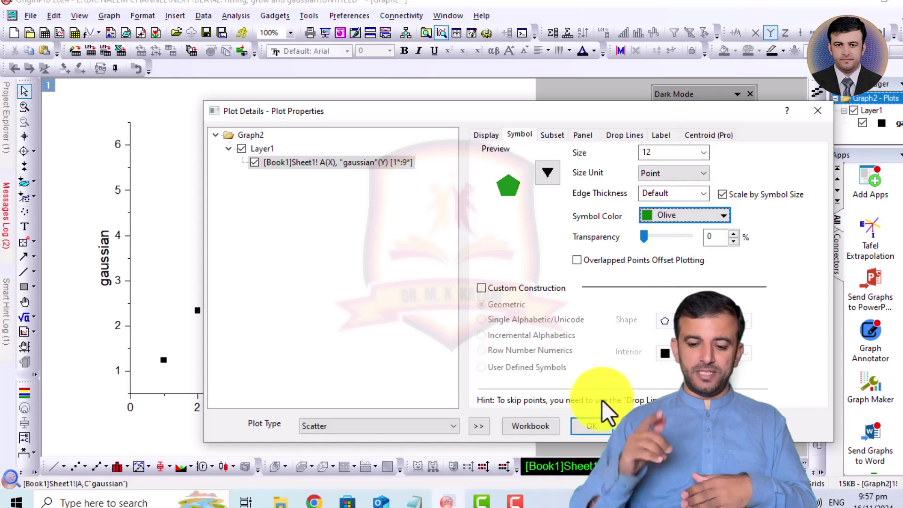
left_click(585, 430)
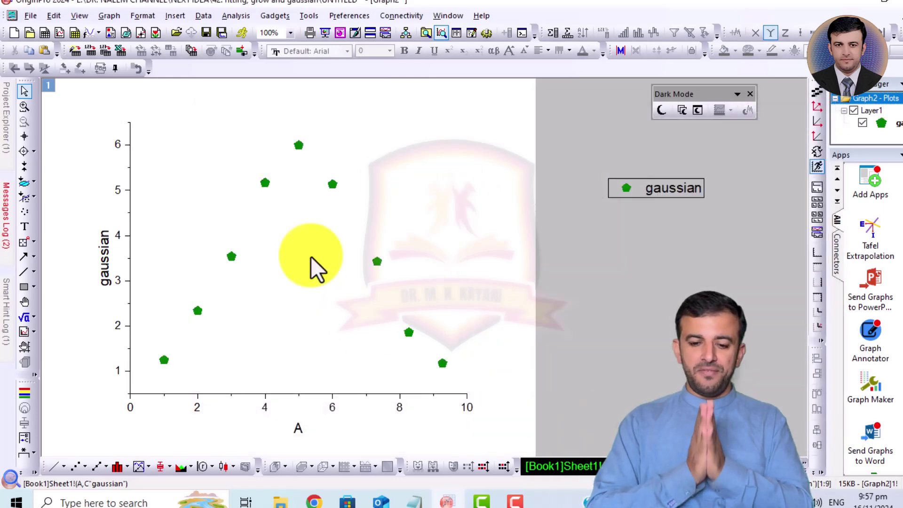
Set the gaussian scatter symbol size to 18 points and apply it
left_click(330, 183)
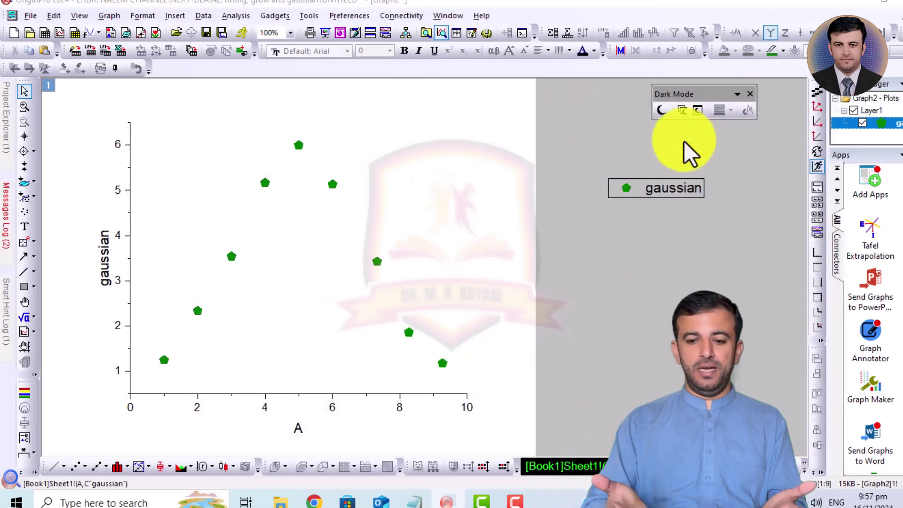
double_click(663, 141)
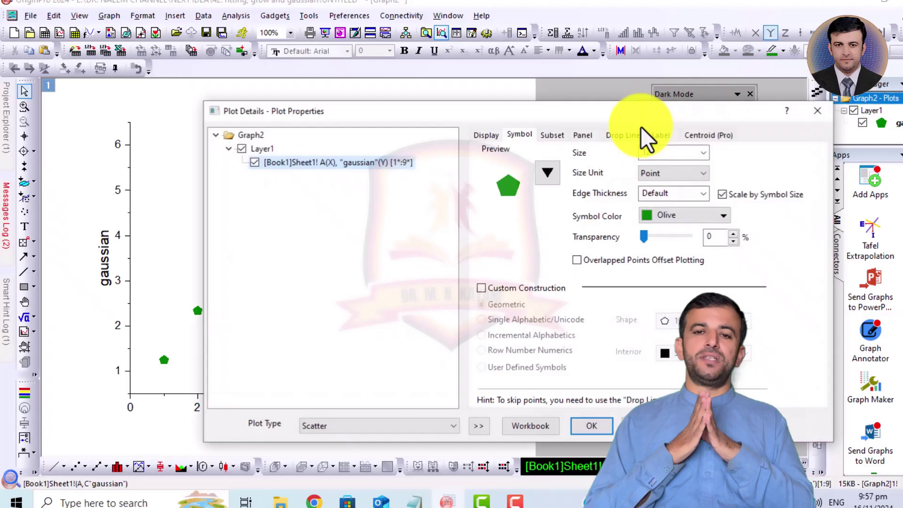
left_click(704, 153)
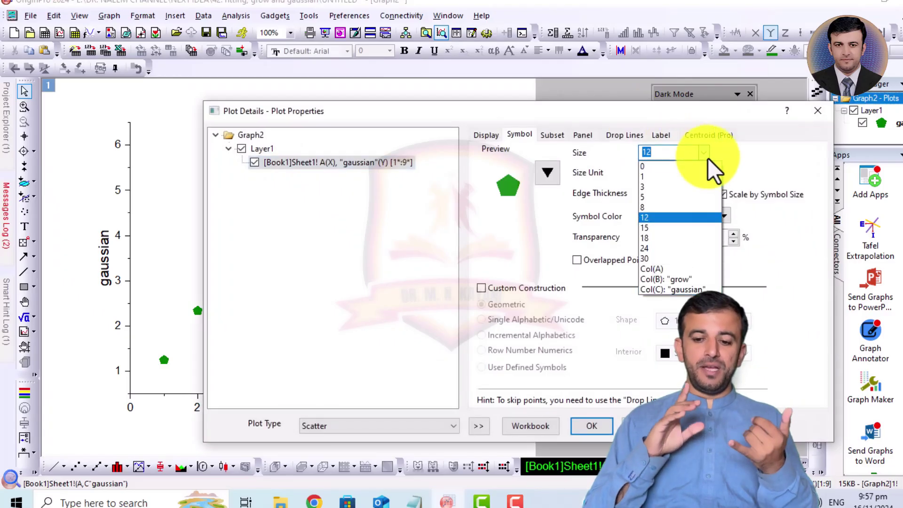
left_click(670, 229)
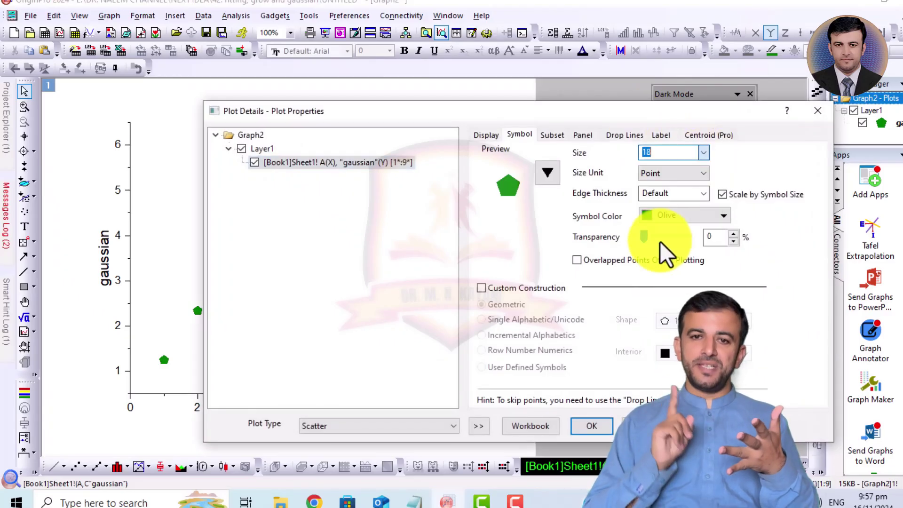
left_click(591, 425)
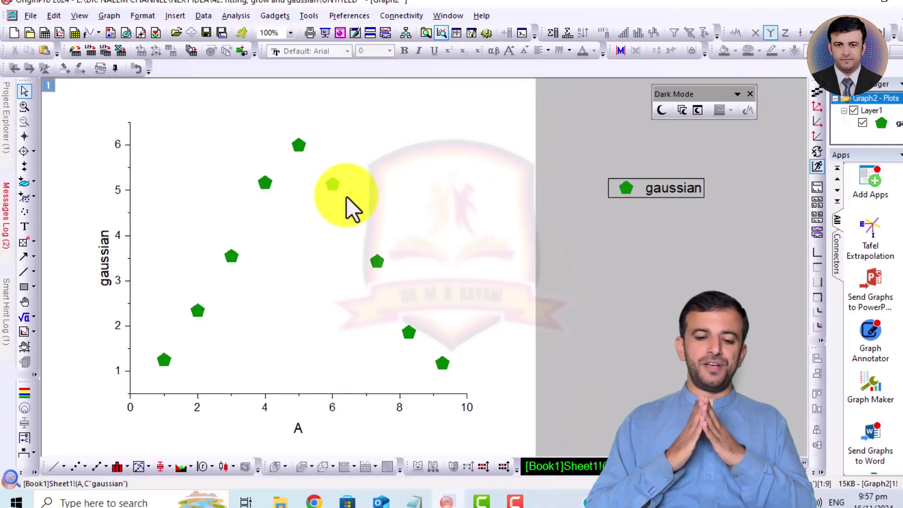
Set the gaussian scatter symbol size to 15 points and apply it
left_click(332, 182)
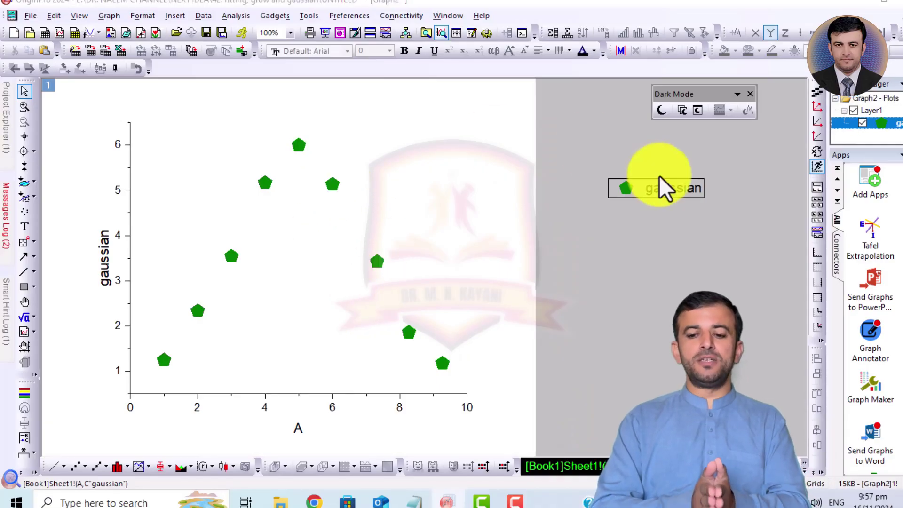
double_click(676, 188)
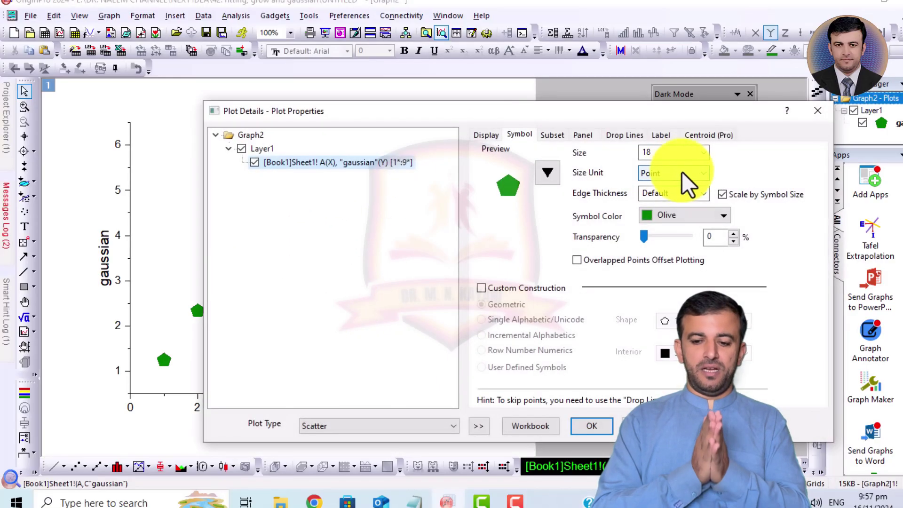
left_click(703, 152)
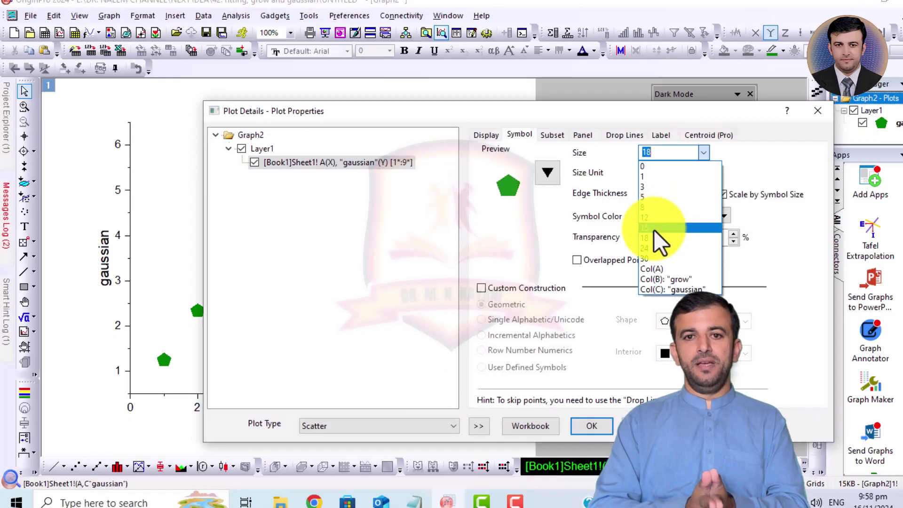
left_click(654, 229)
left_click(580, 425)
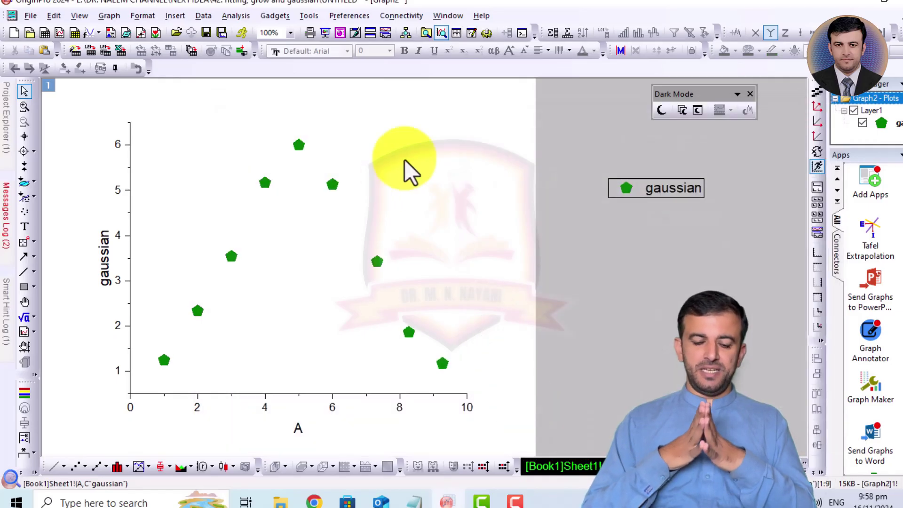
Start a nonlinear curve fit on the gaussian data with the Gauss function from the Origin Basic Functions category
left_click(233, 18)
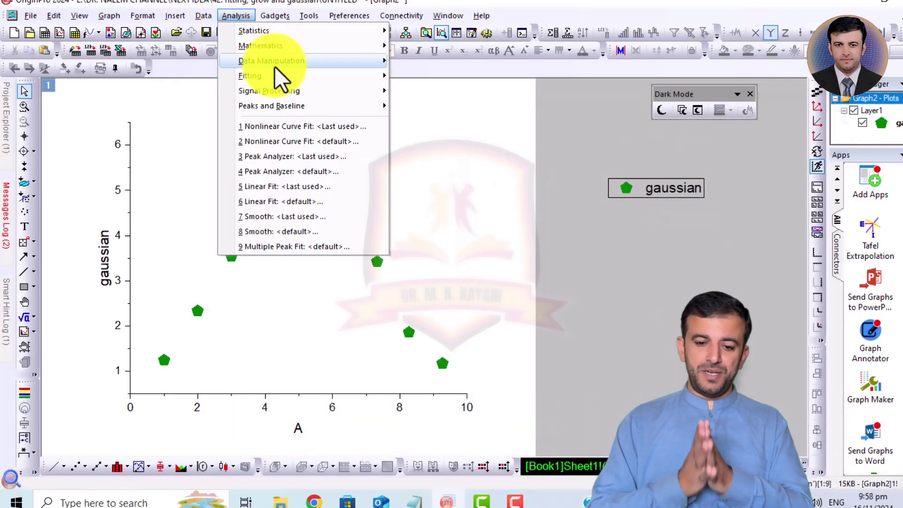
mouse_move(257, 76)
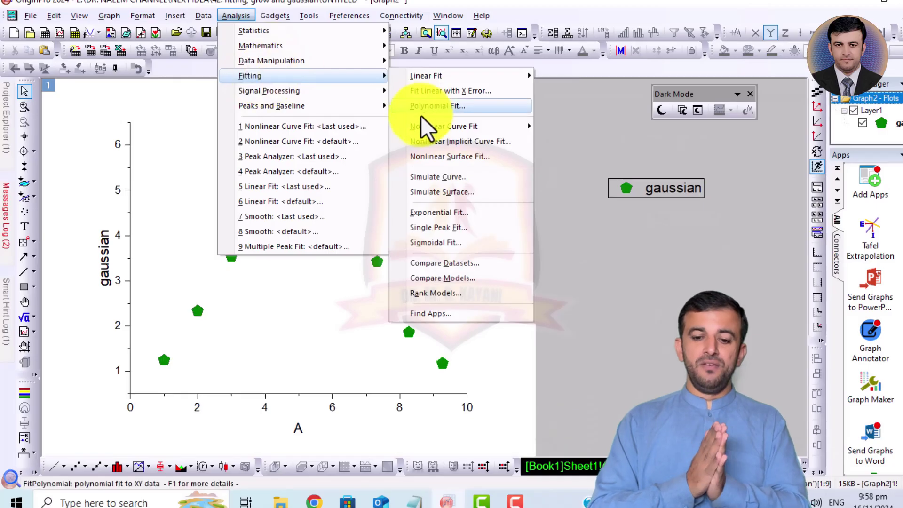
mouse_move(450, 129)
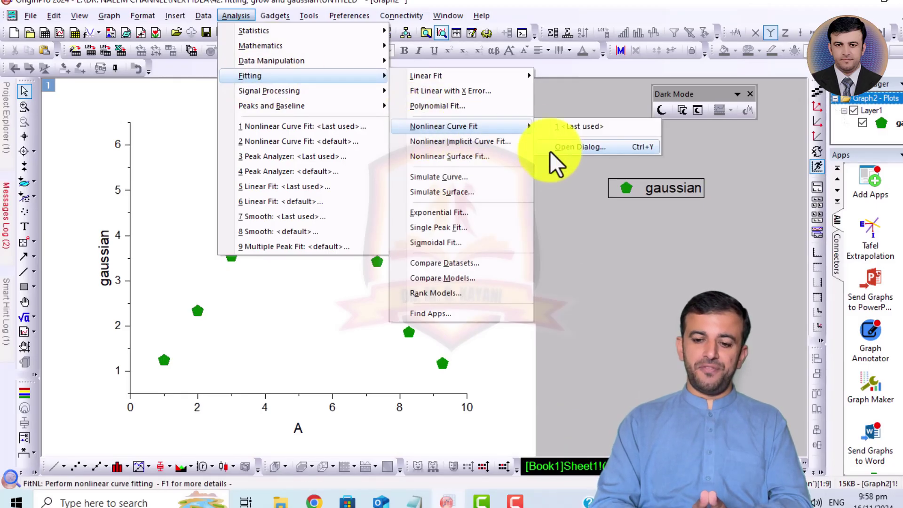
left_click(568, 148)
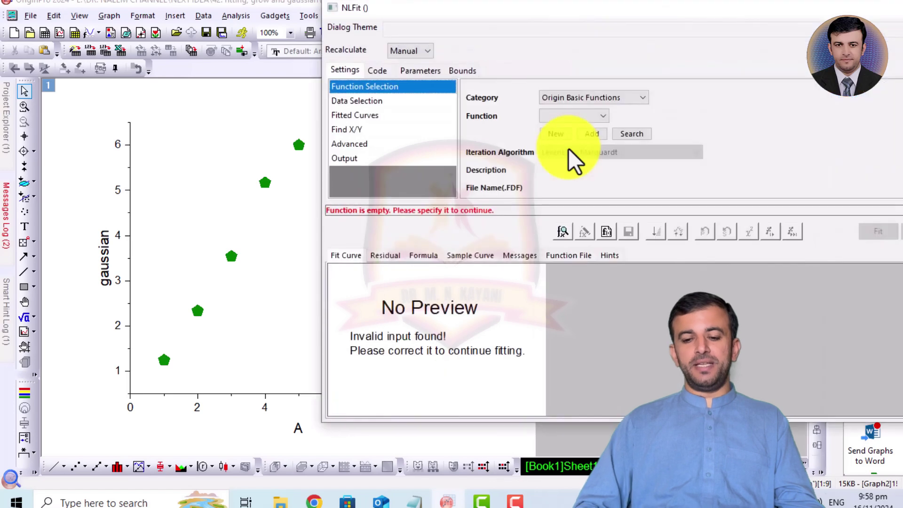
left_click(591, 117)
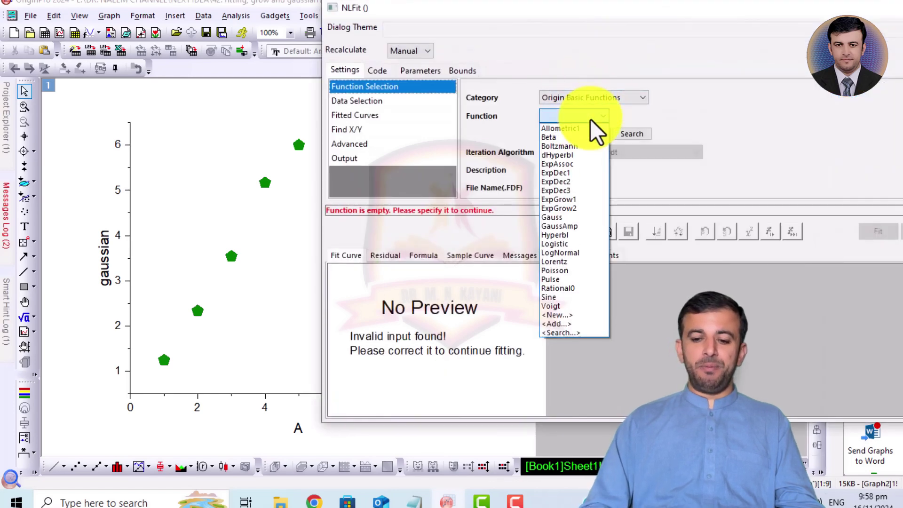
left_click(557, 217)
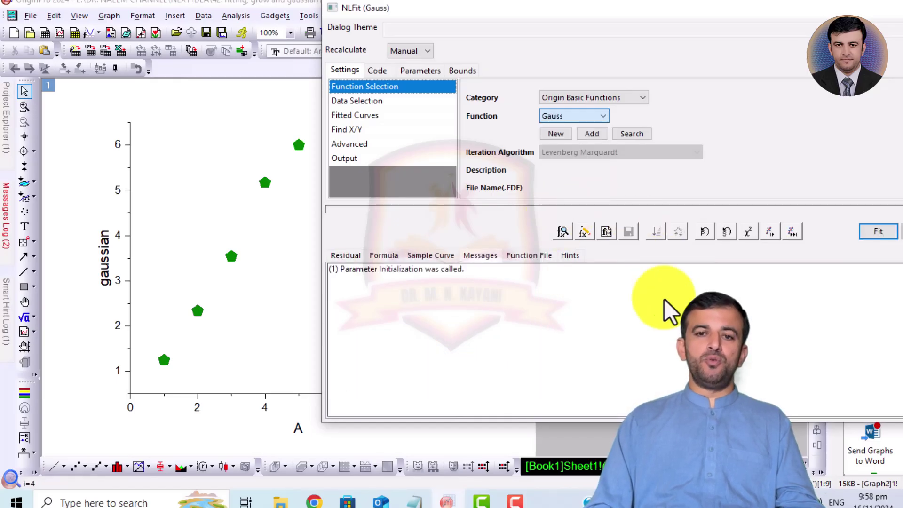
Run the Gauss fit one iteration at a time until it converges, keeping the curve in view, and accept the fit
left_click_drag(577, 12, 681, 15)
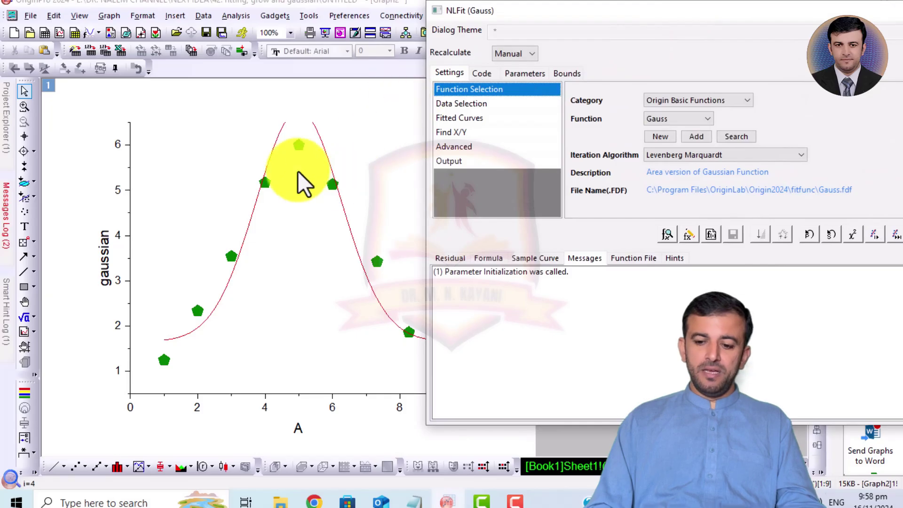
left_click(873, 237)
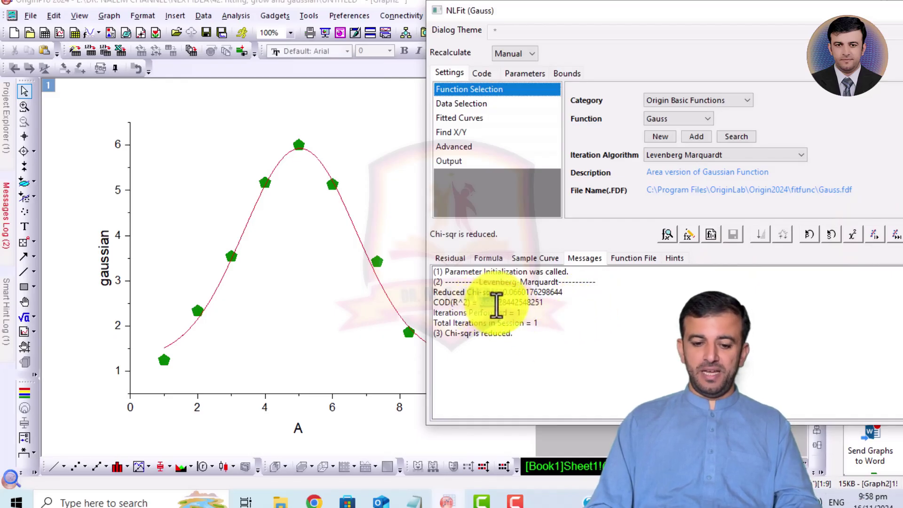
left_click(872, 235)
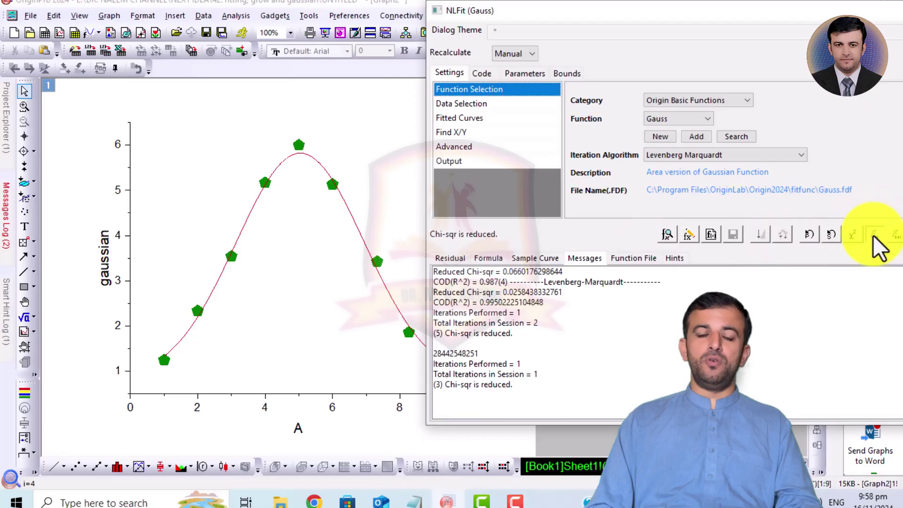
left_click(872, 235)
left_click(872, 235)
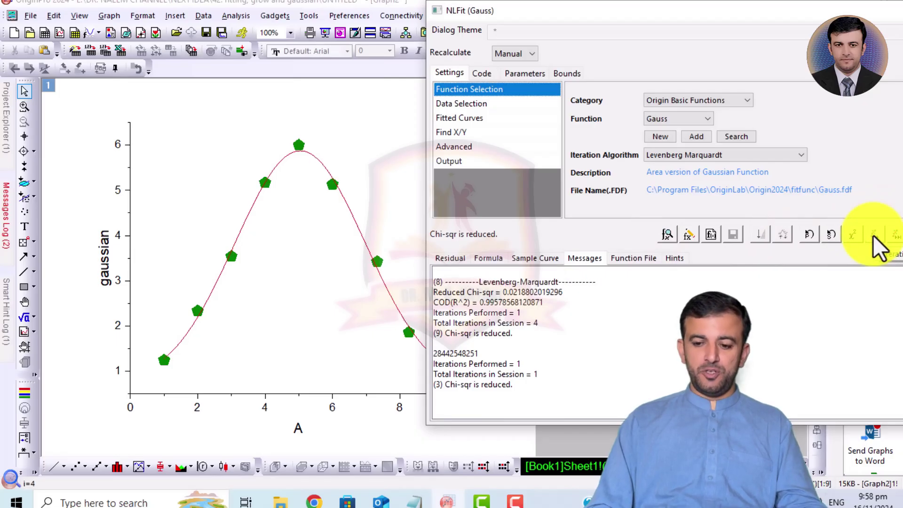
left_click(873, 235)
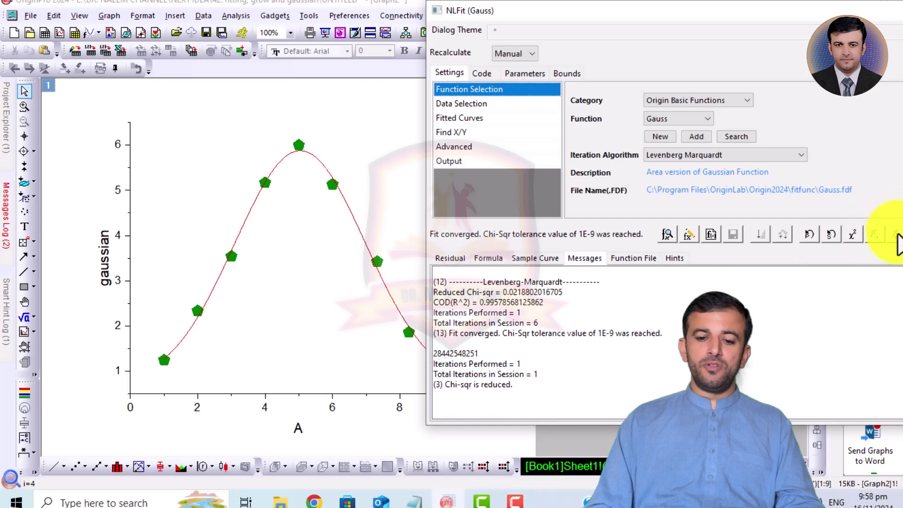
left_click_drag(790, 16, 723, 12)
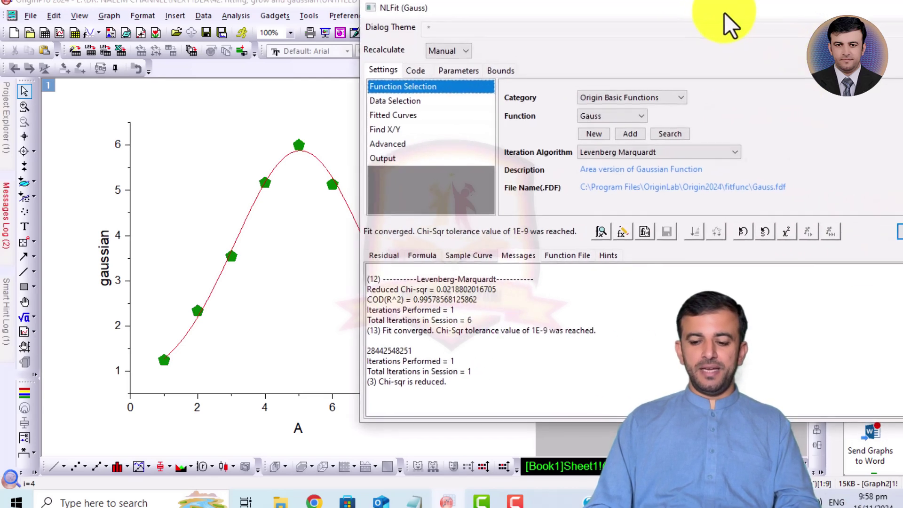
left_click(893, 233)
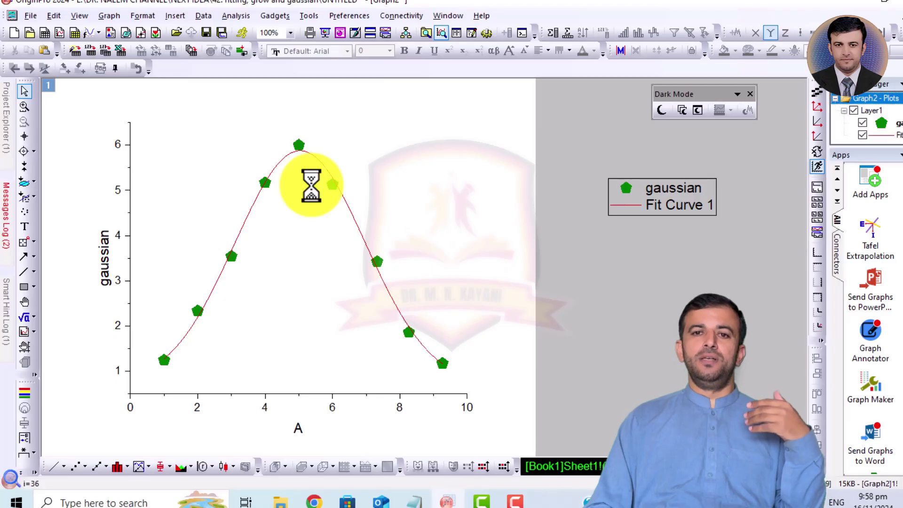
Enlarge the Gauss fit results table and move it off the page into the gray area beside the plot
left_click(291, 210)
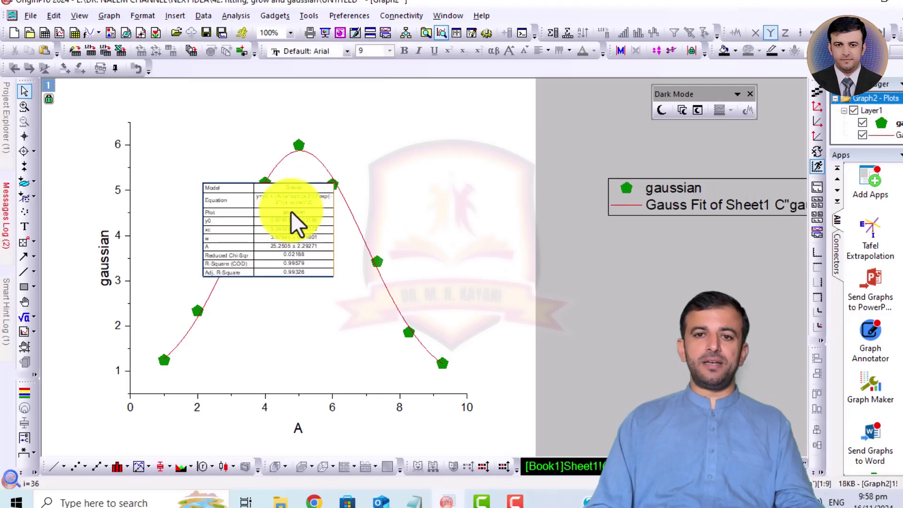
left_click_drag(335, 277, 517, 363)
left_click_drag(469, 329, 799, 310)
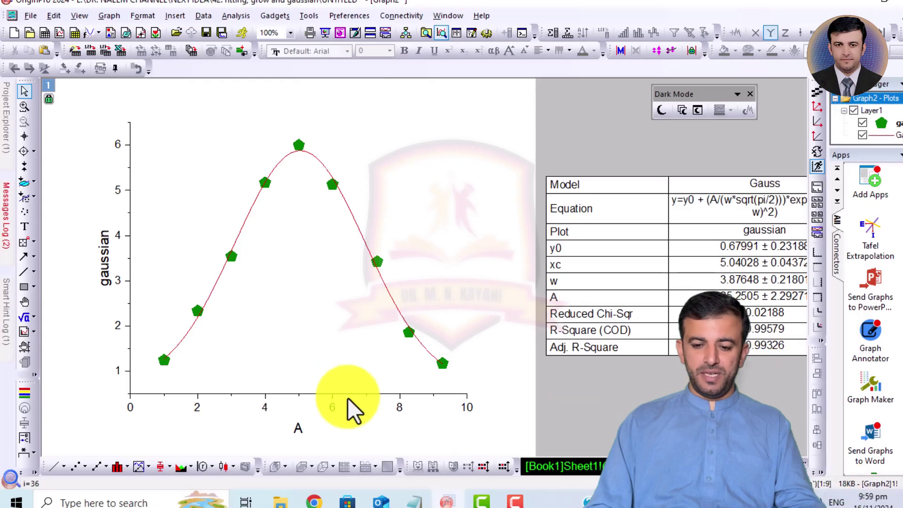
Make the X and Y axis tick labels of the gaussian graph bold with font size 26
left_click(330, 408)
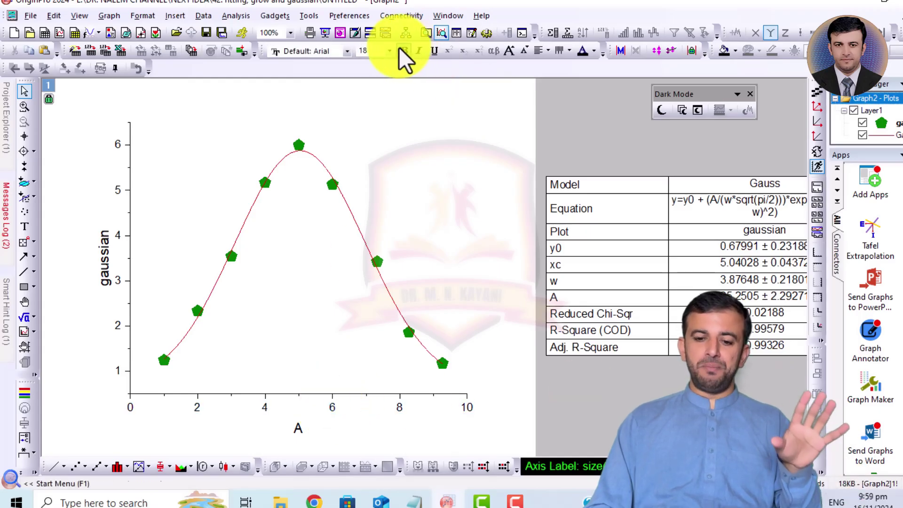
left_click(508, 50)
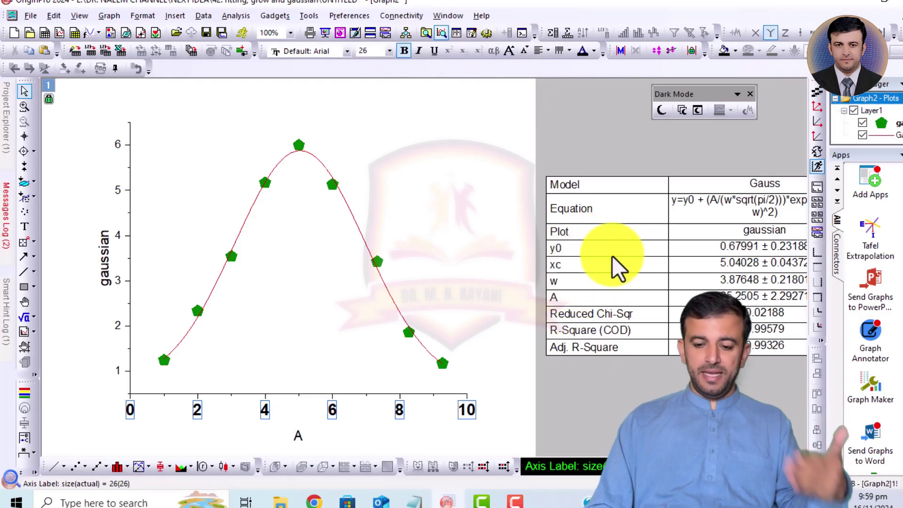
left_click(119, 280)
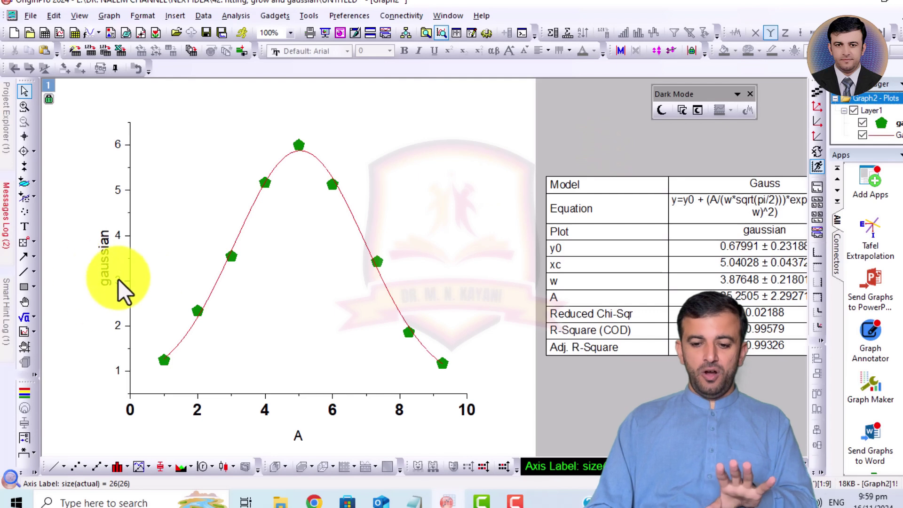
left_click(402, 51)
left_click(503, 56)
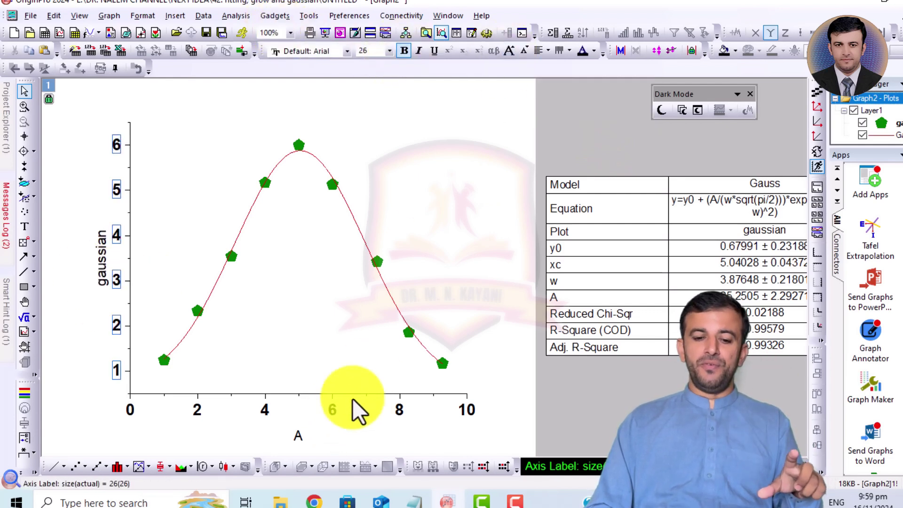
Increase the line width of the red Gauss fit curve in its plot properties and apply it
double_click(399, 313)
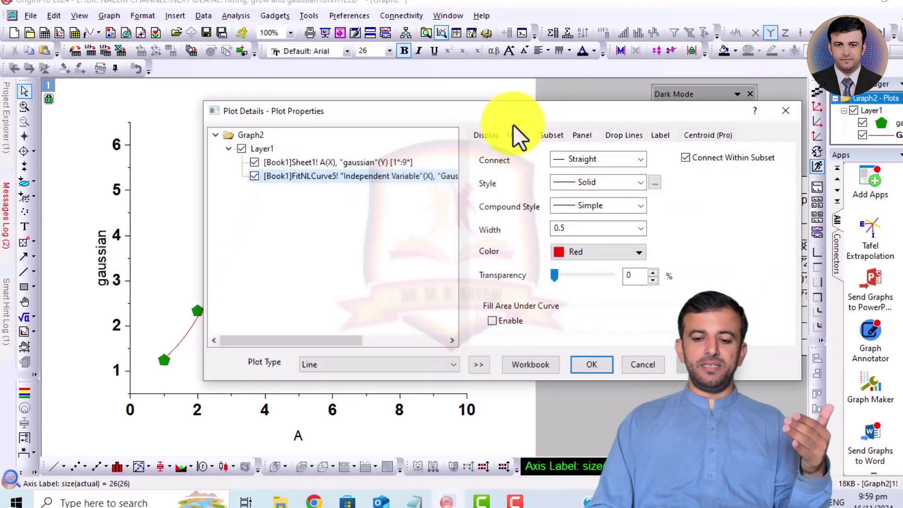
left_click(571, 236)
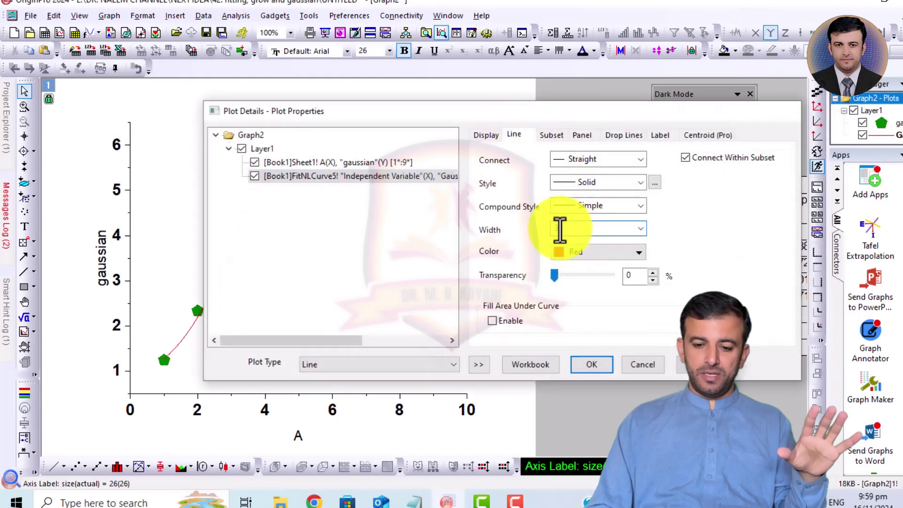
key("Return")
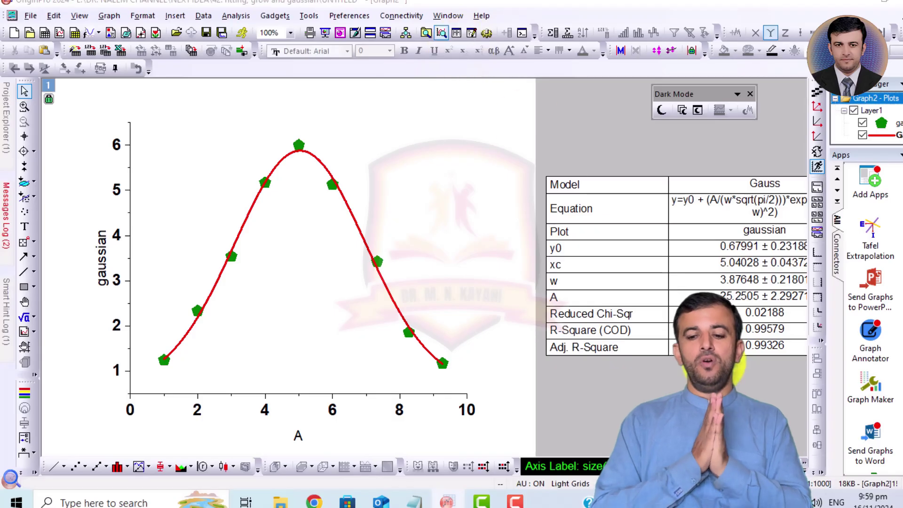
Show line and ticks on the top and right axes, and set the line thickness of all four axes to 4
double_click(432, 394)
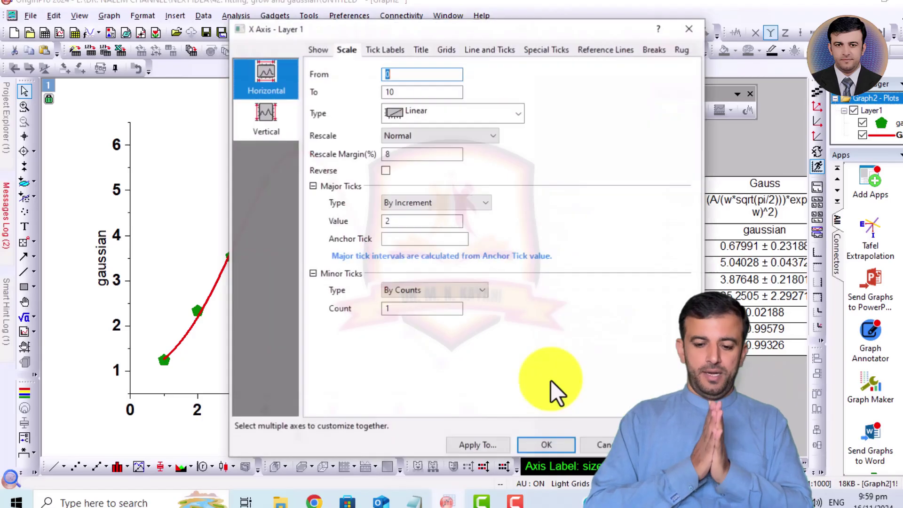
left_click(493, 53)
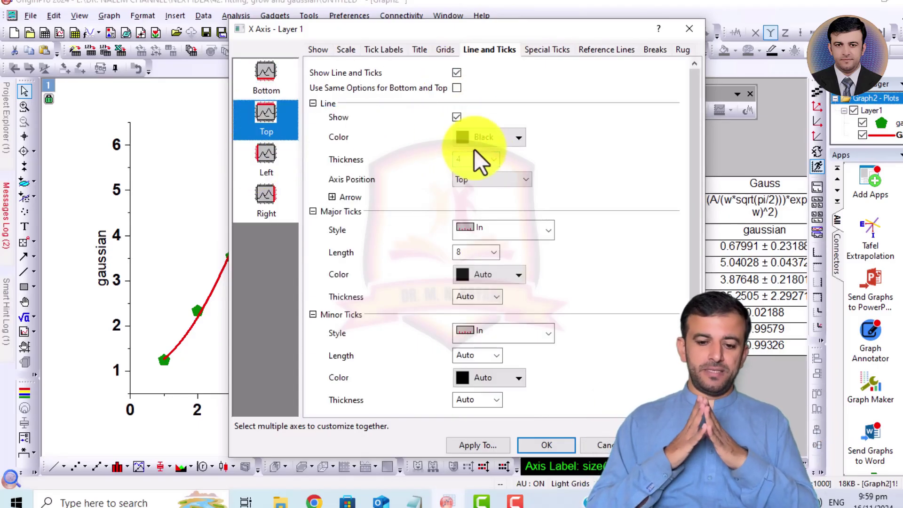
key("Down")
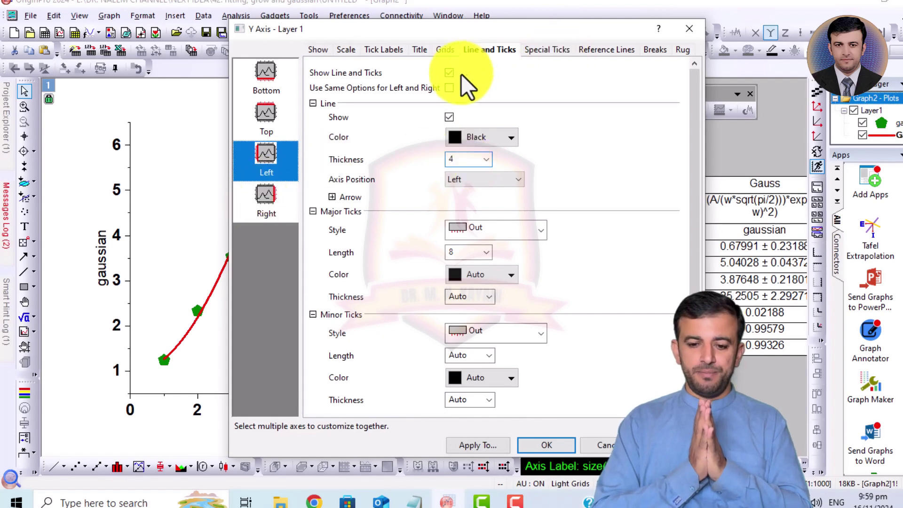
key("Down")
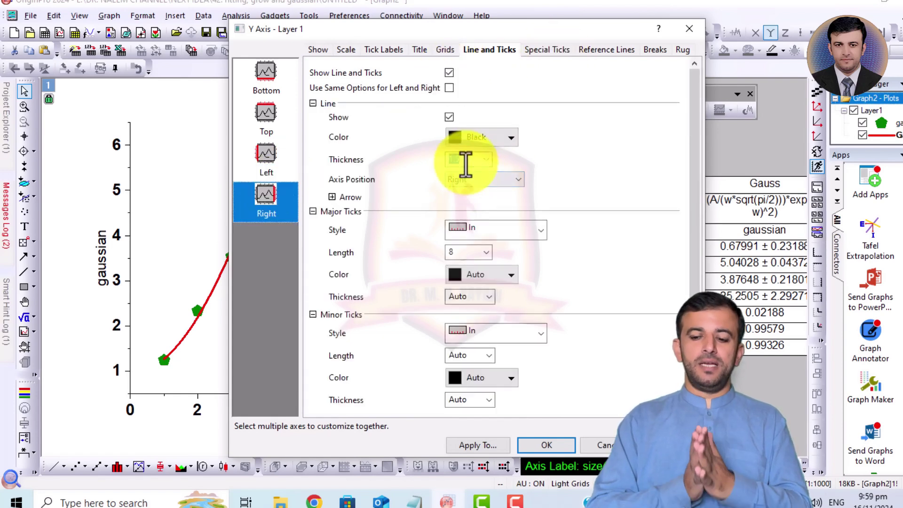
key("Return")
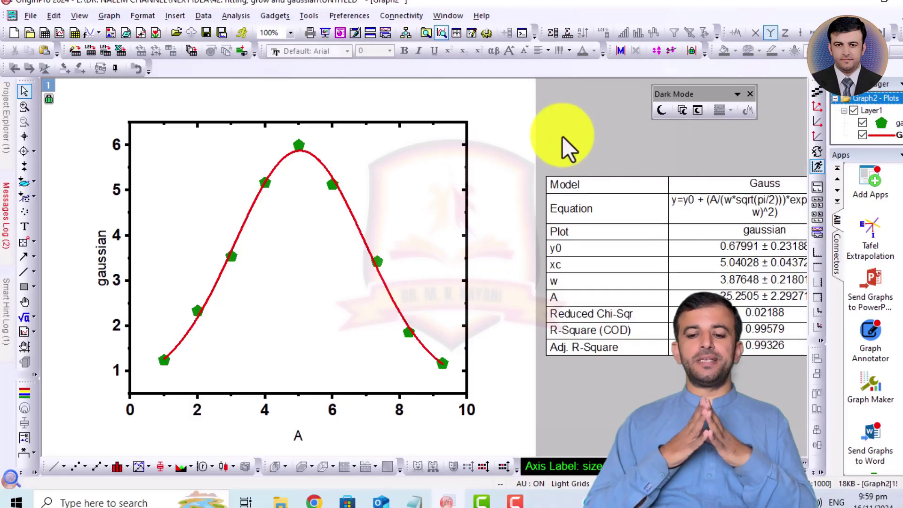